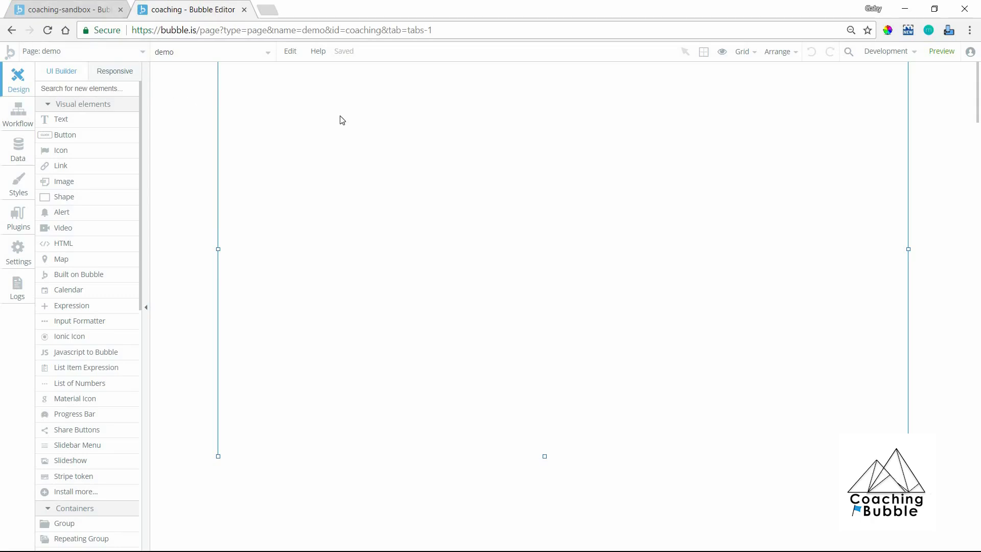
In the coaching app's editor, search the plugin library for "bubble app" and install the Bubble App Connector plugin.
click(101, 6)
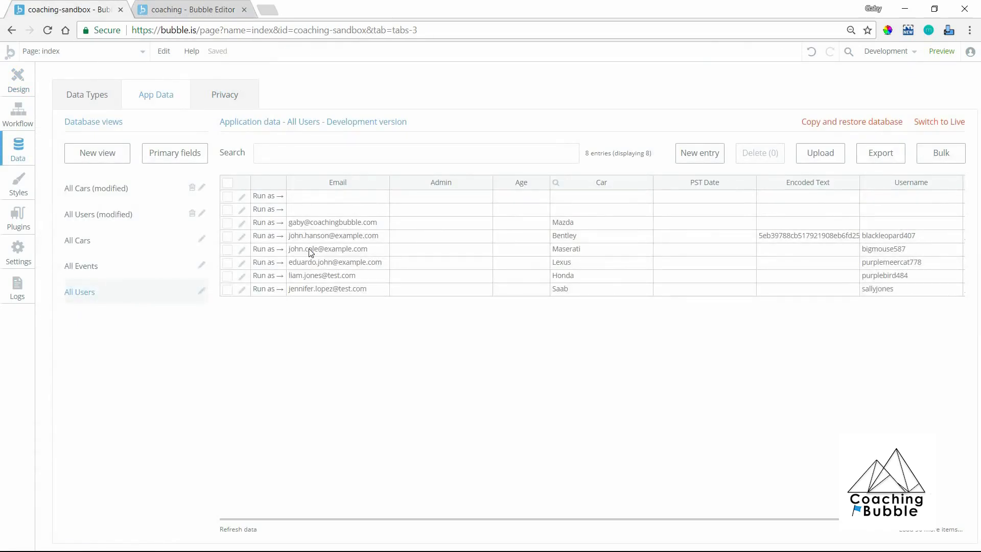
click(169, 6)
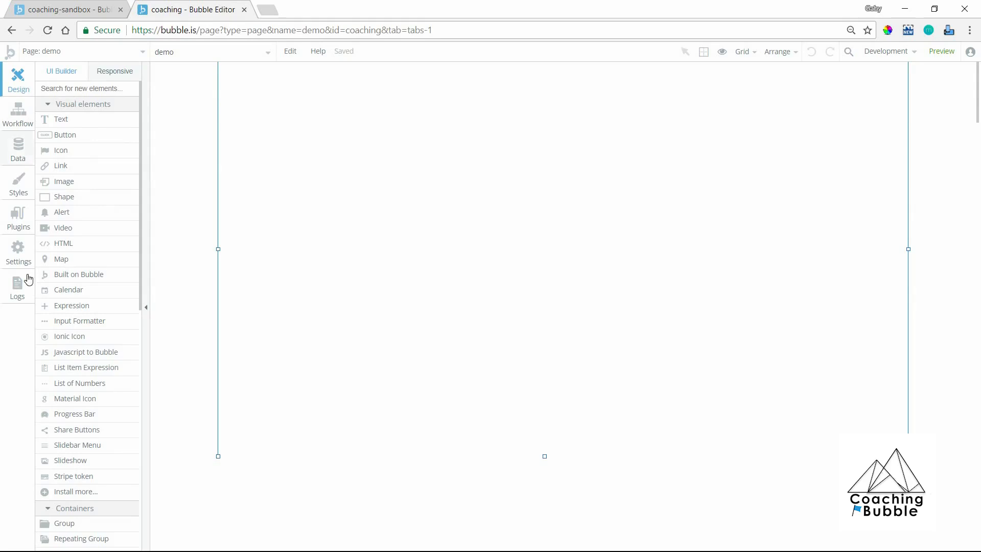
click(20, 224)
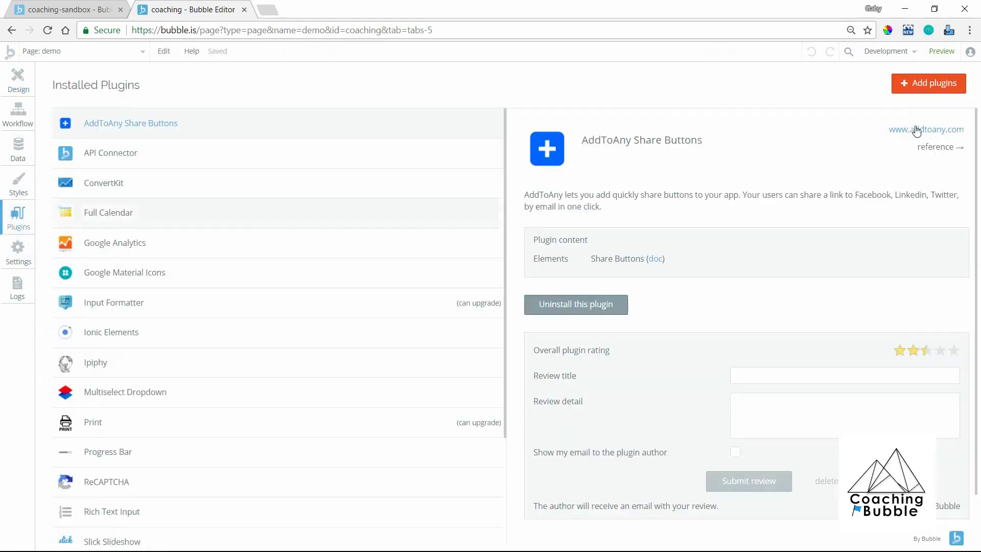
click(945, 85)
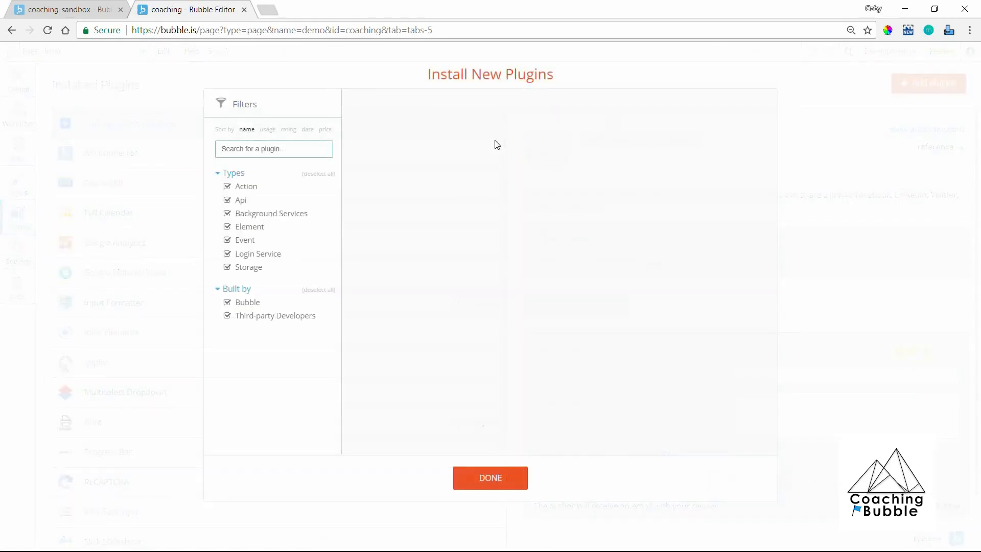
text(bubble app)
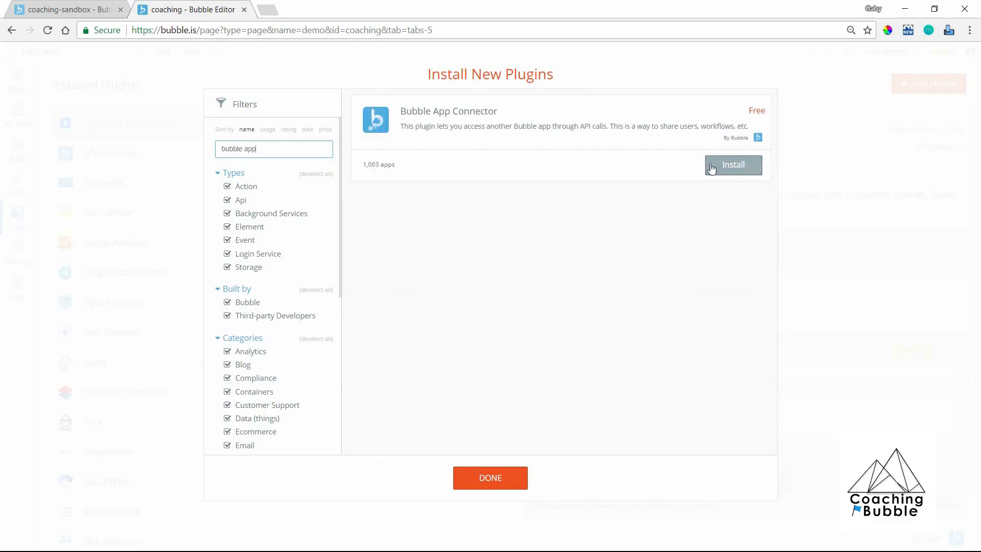
click(498, 485)
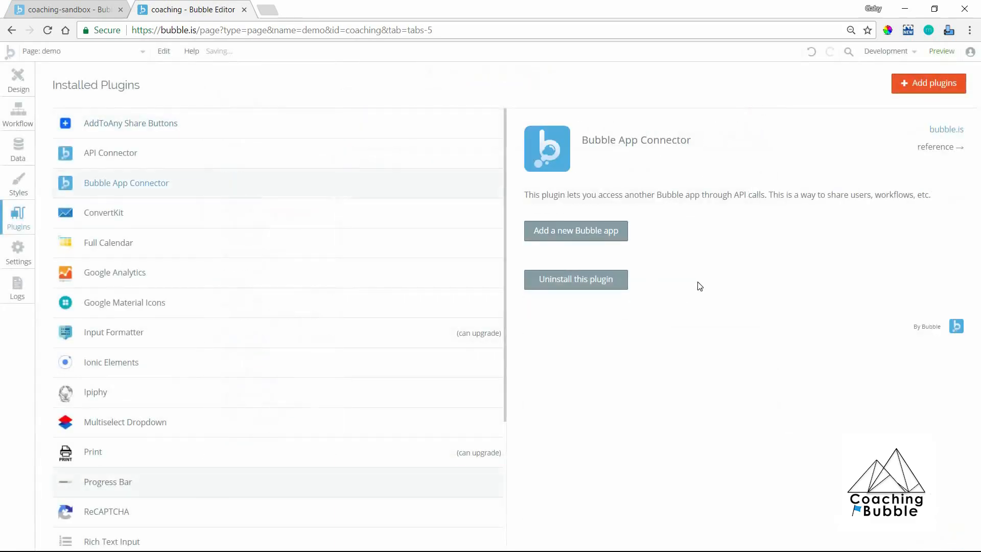
Add a new Bubble app to the connector with the app domain coaching-sandbox.bubbleapps.io.
click(613, 234)
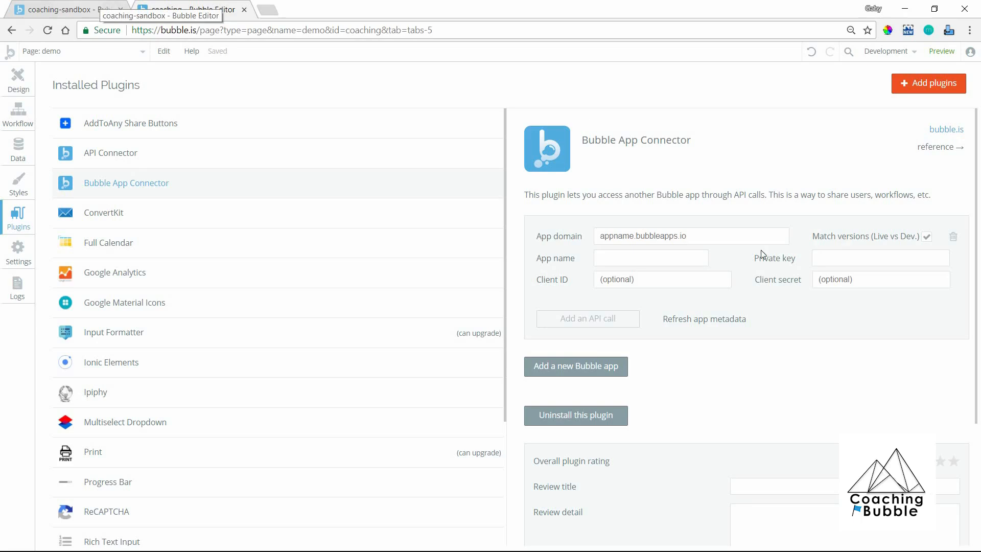
click(713, 240)
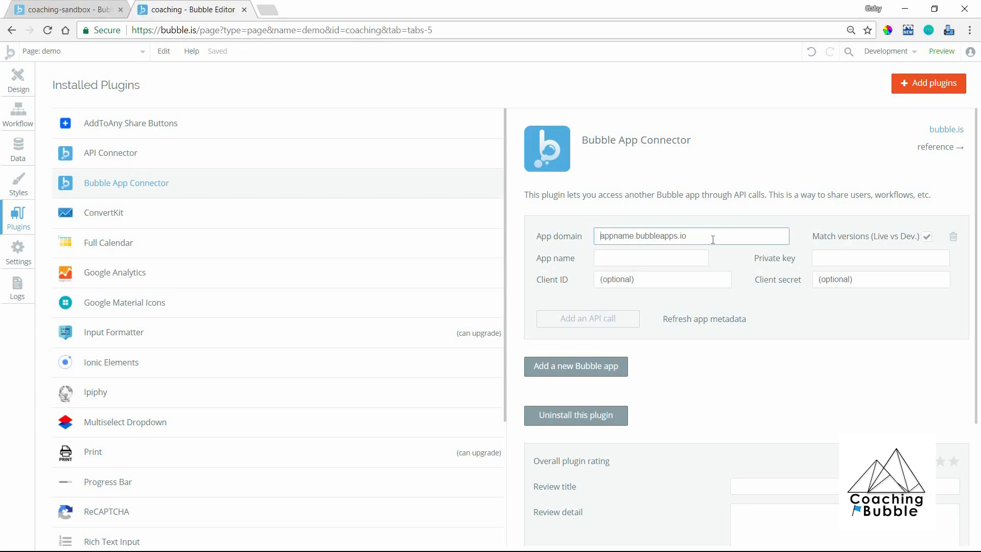
text(coaching-sandbox.bubbleapps.io)
click(747, 266)
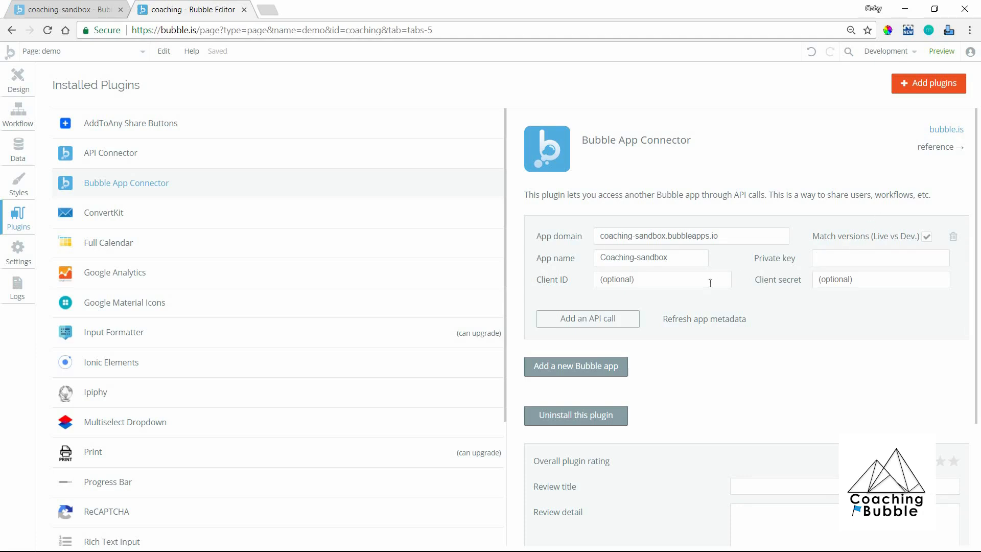
Add an API call to the Coaching-sandbox connection and open its name choices.
click(633, 324)
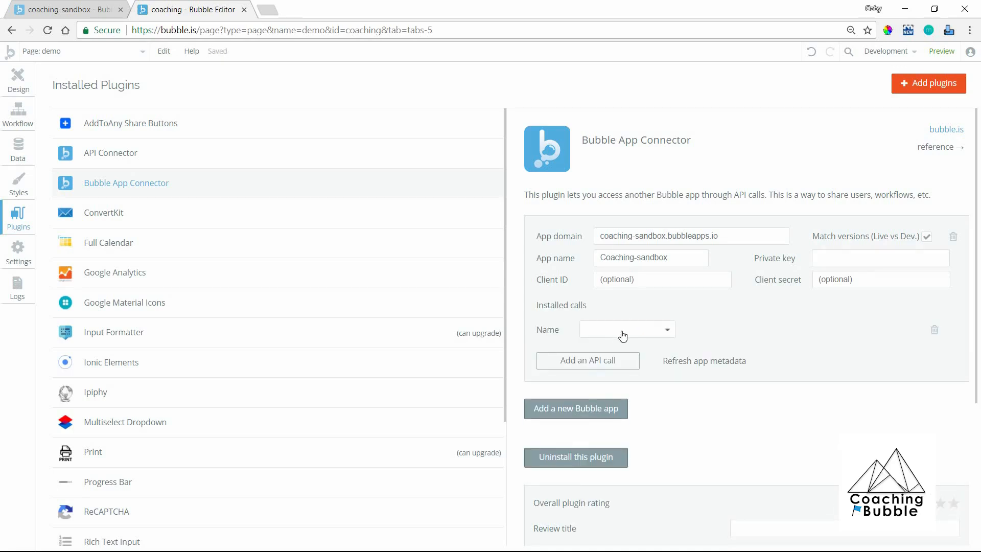
click(623, 333)
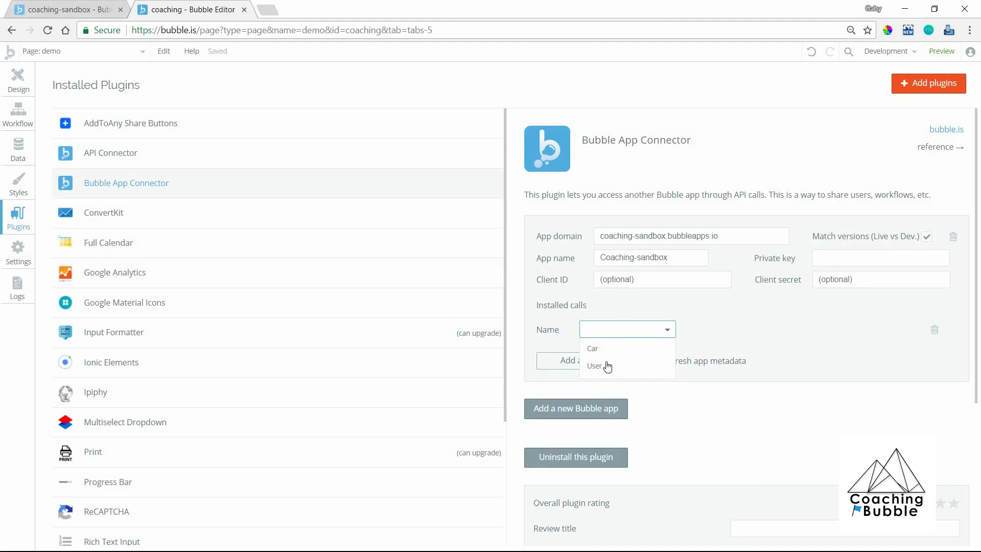
Compare the coaching-sandbox app's data types and its exposed Data API types with the calls offered in the connector.
click(71, 7)
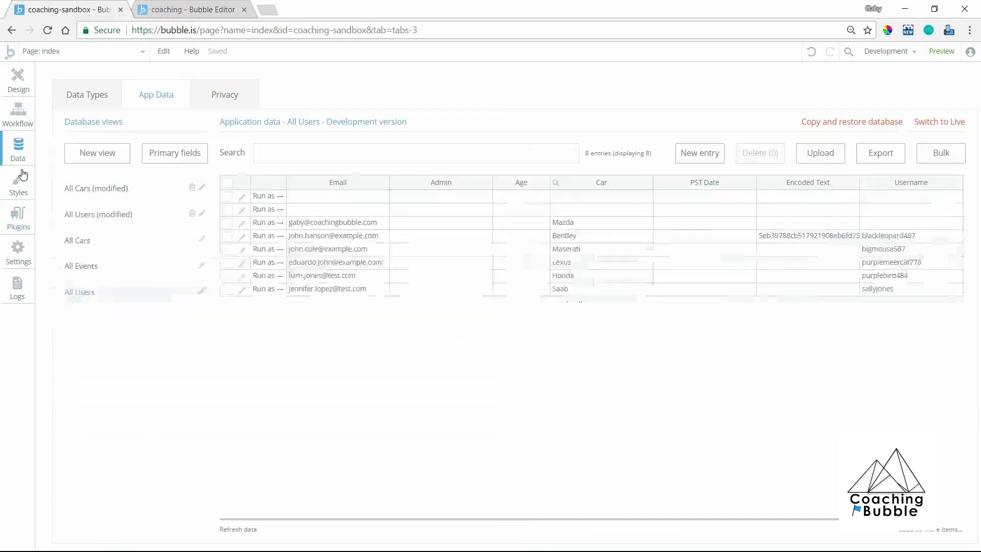
click(84, 99)
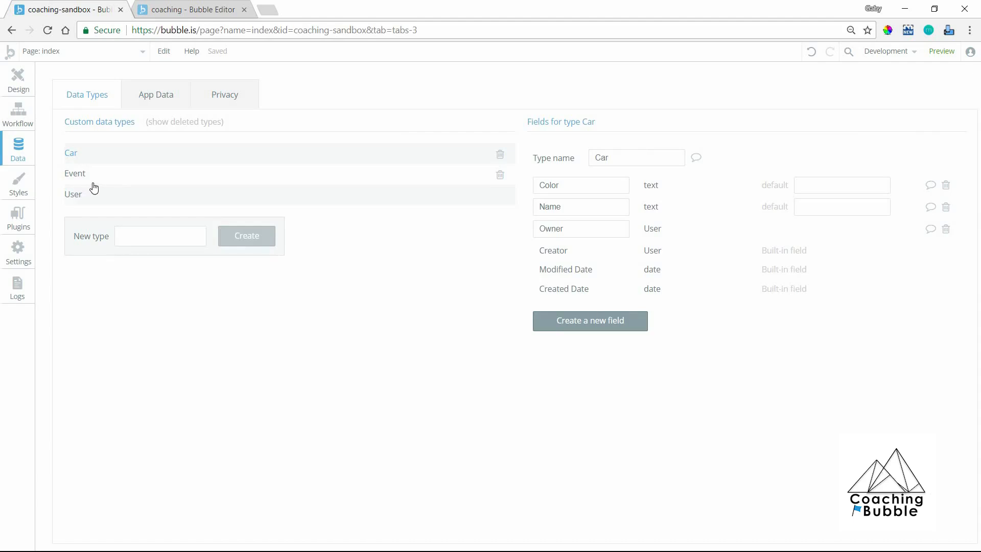
click(225, 6)
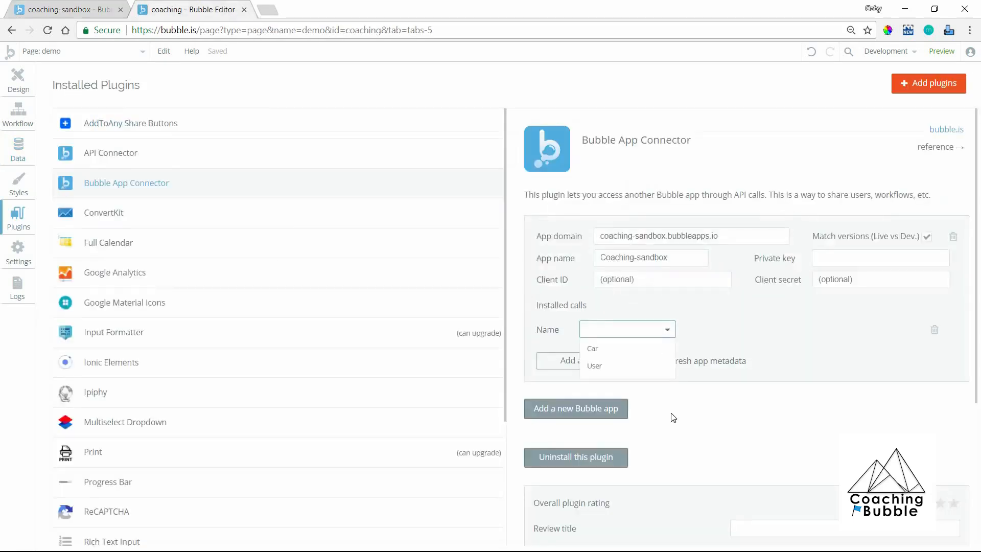
click(101, 5)
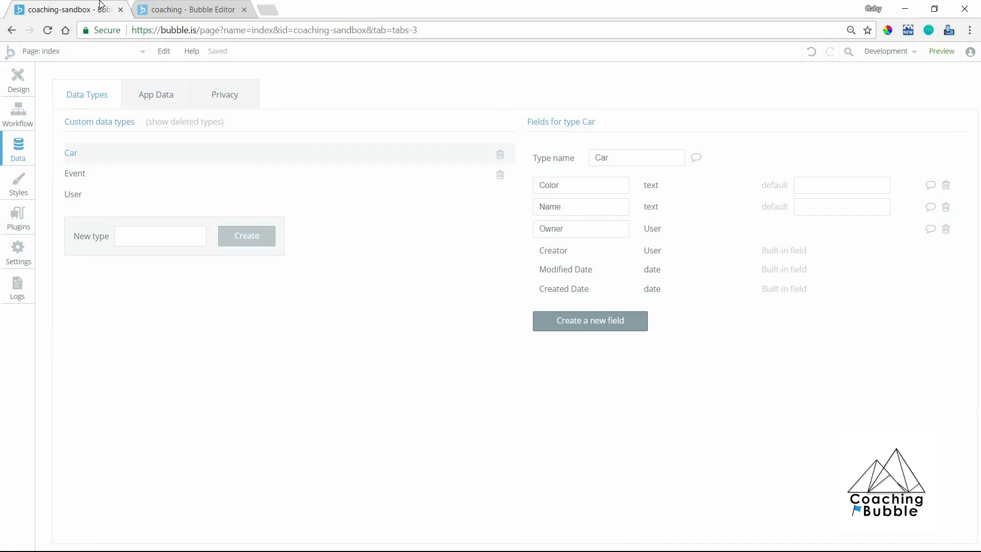
click(18, 265)
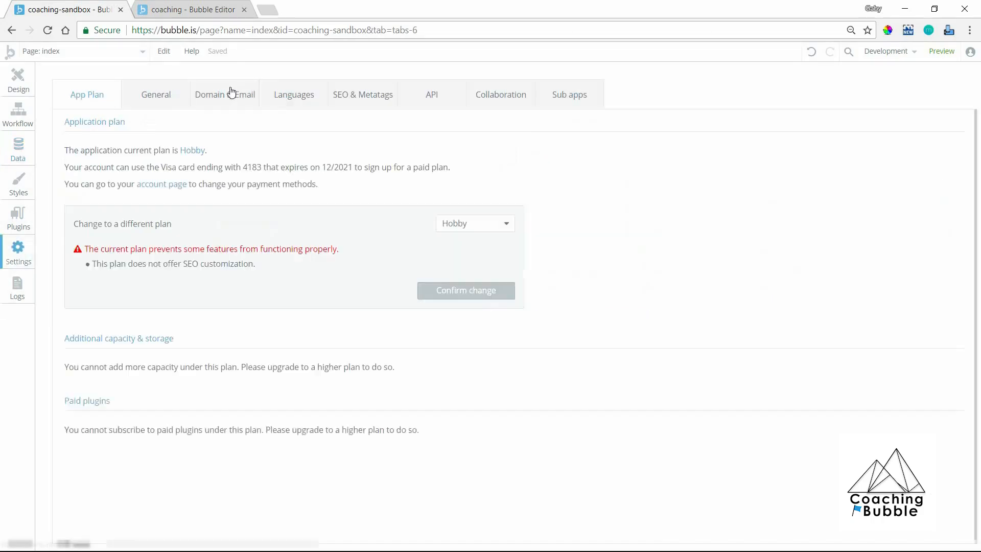
click(438, 106)
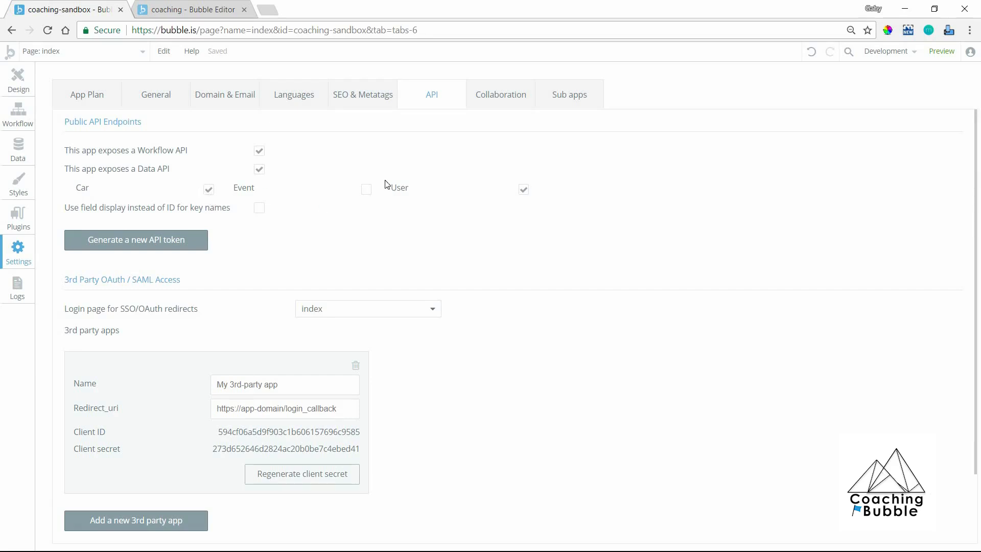
click(208, 187)
click(188, 10)
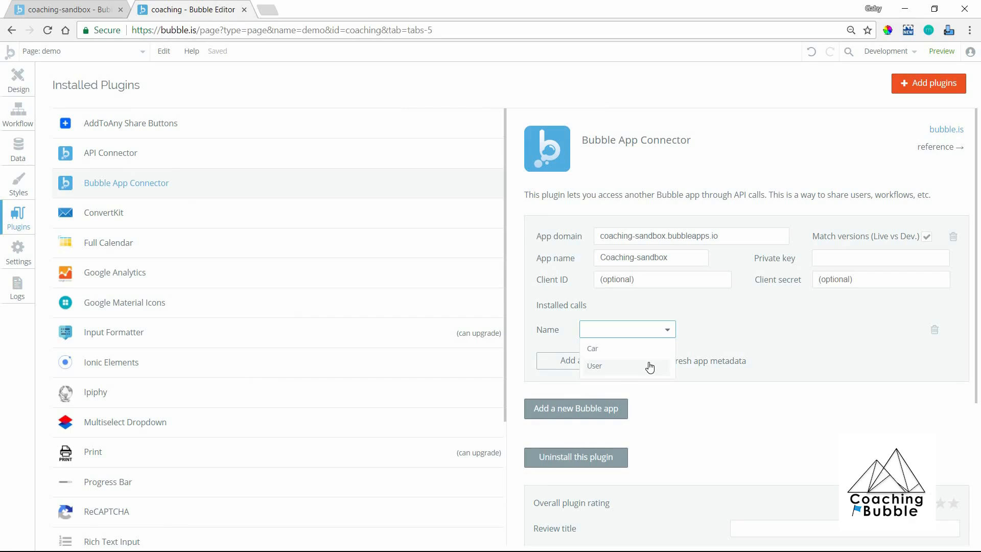
click(84, 7)
Set the installed API call to User and choose its authentication option.
click(609, 367)
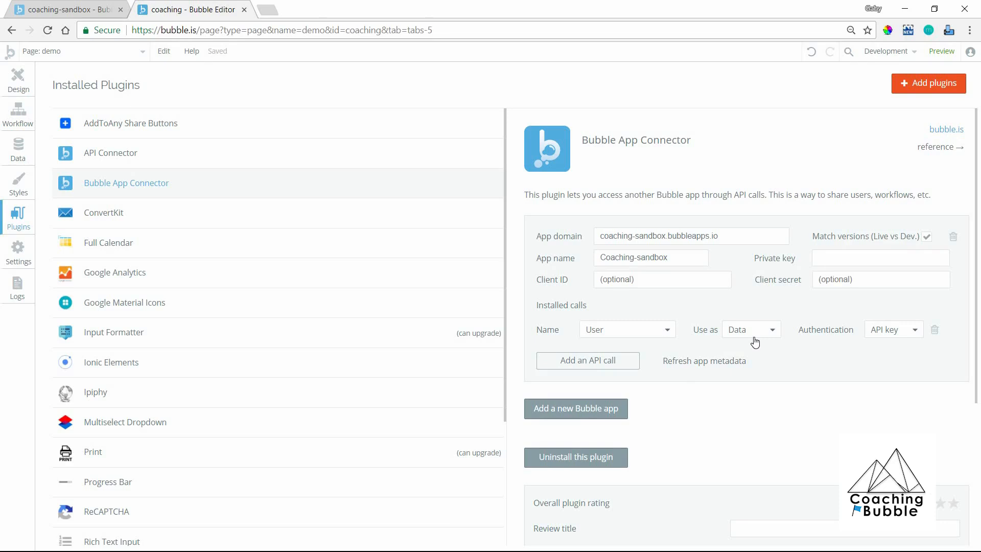
click(874, 337)
click(878, 382)
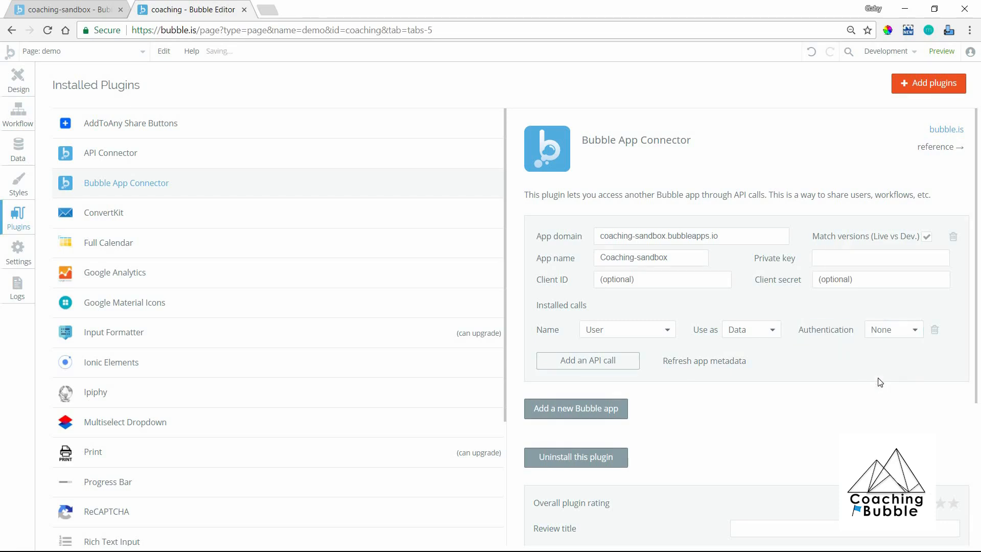
Draw a repeating group about 615 px wide near the top of the demo page.
click(11, 73)
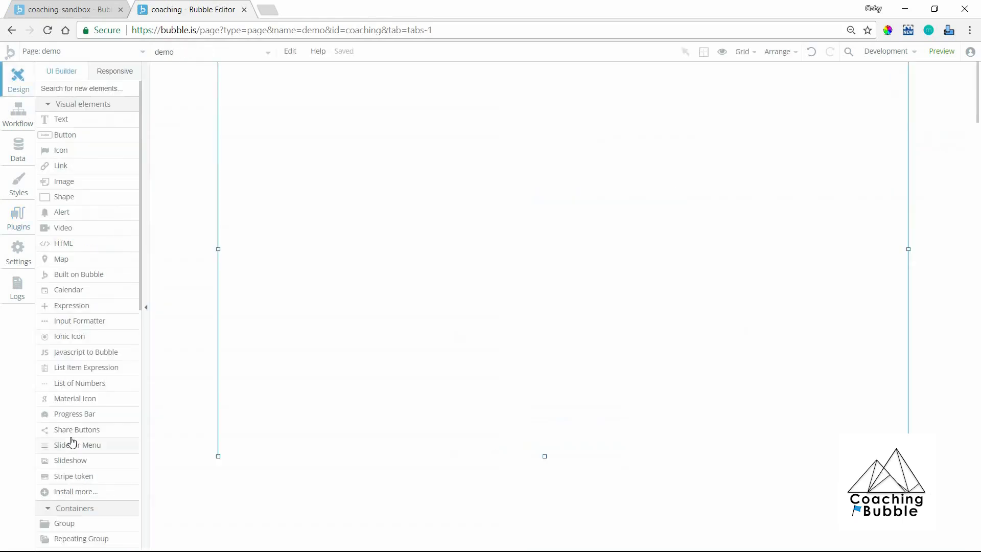
scroll(73, 442, down, 2)
click(66, 436)
mouse_move(369, 122)
mouse_down()
mouse_move(616, 230)
mouse_move(716, 290)
mouse_move(721, 307)
mouse_up()
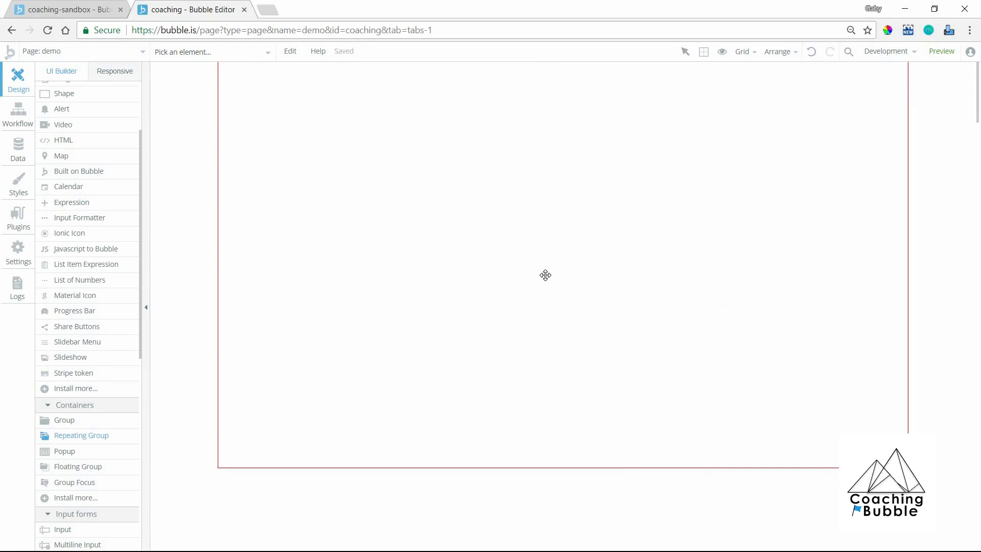
Set the repeating group's type of content to Coaching-sandbox User.
click(725, 147)
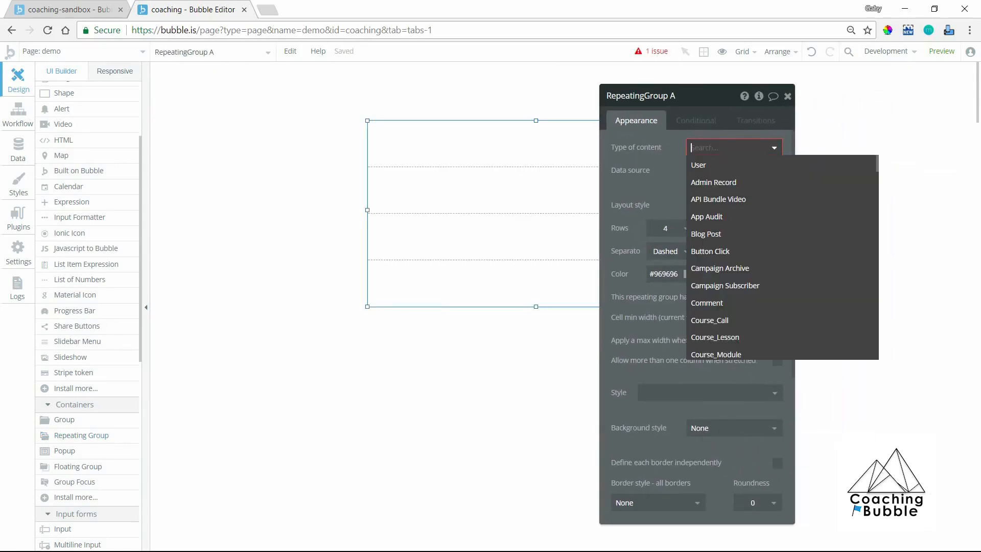
text(user)
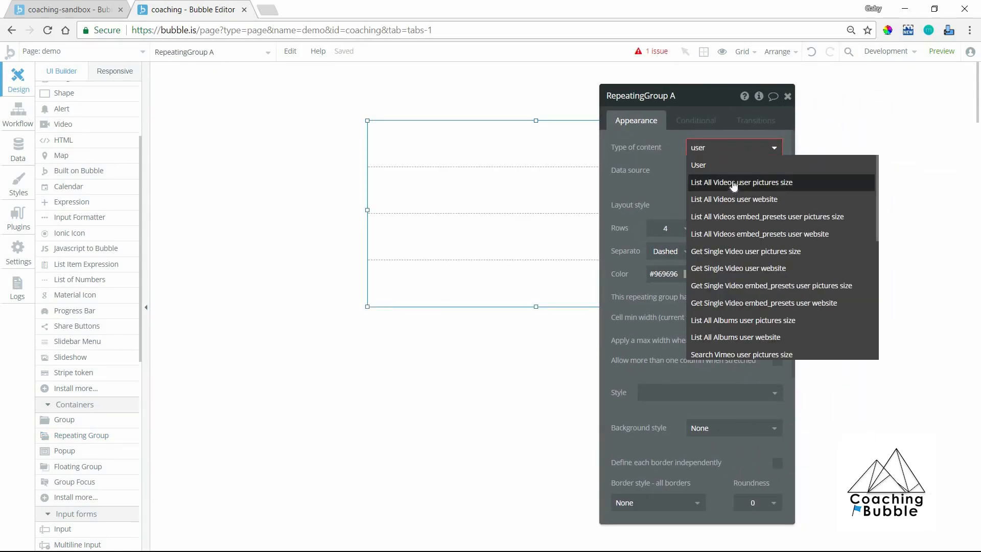
scroll(741, 225, down, 5)
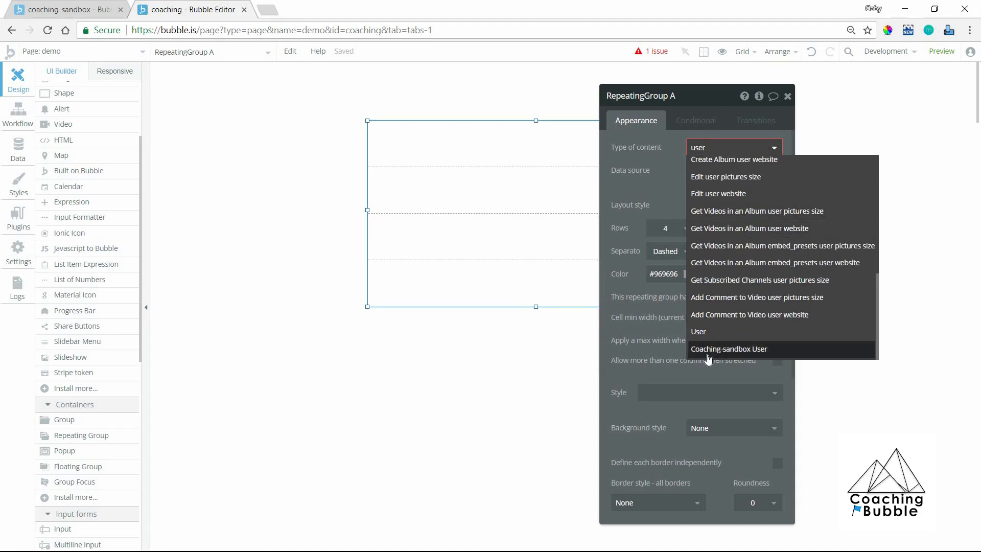
click(738, 350)
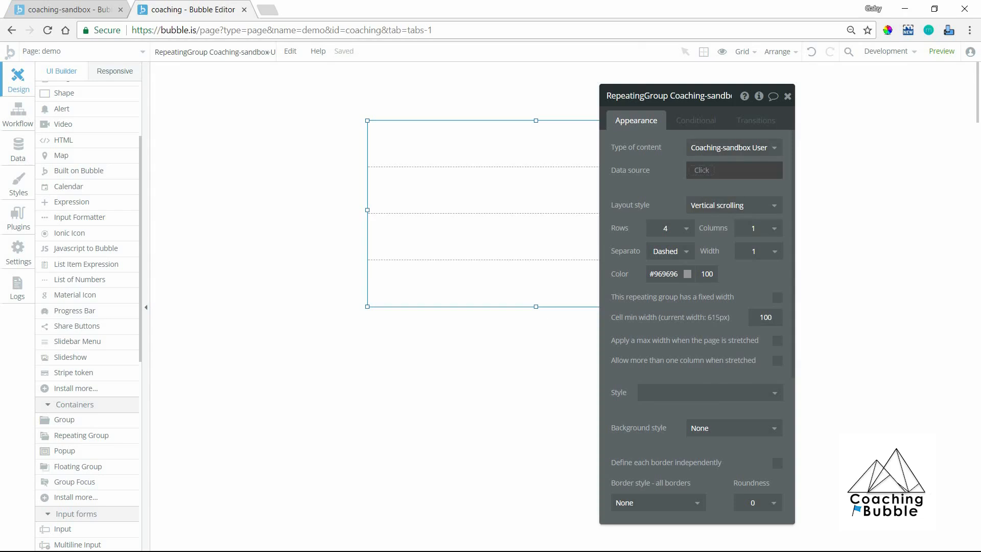
Set the repeating group's data source to an external API, using the results of Get Coaching-sandbox user, and review the call's parameters.
click(702, 170)
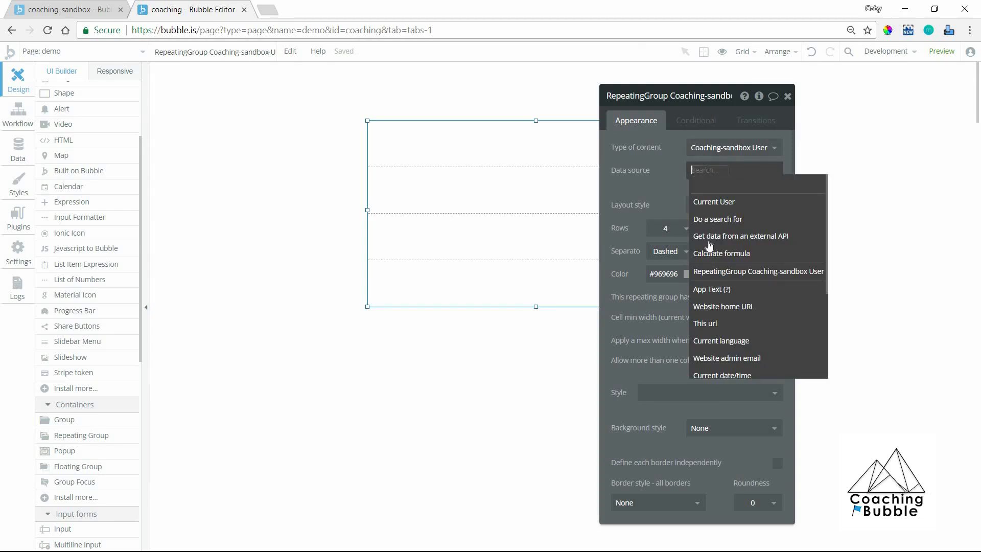
click(776, 238)
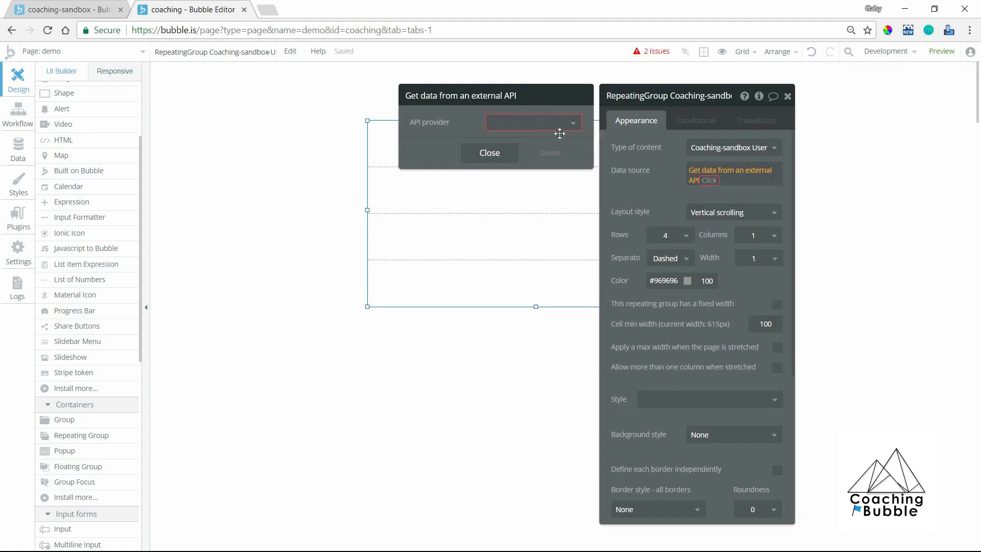
click(561, 134)
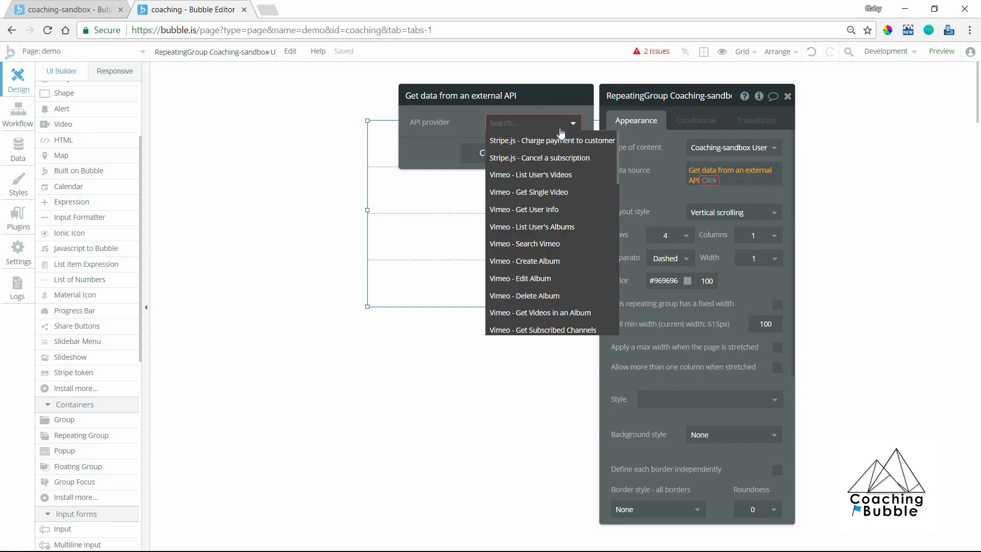
text(user)
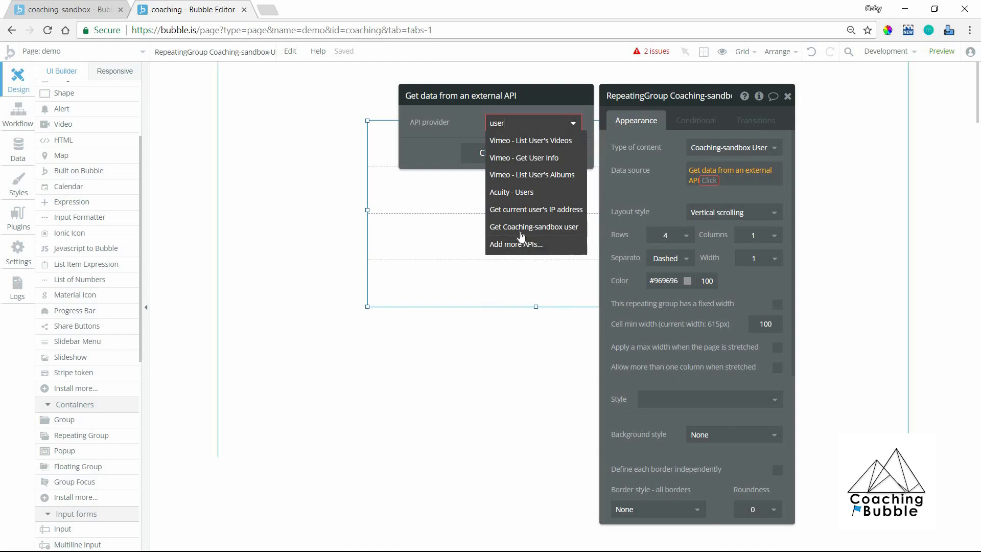
click(522, 232)
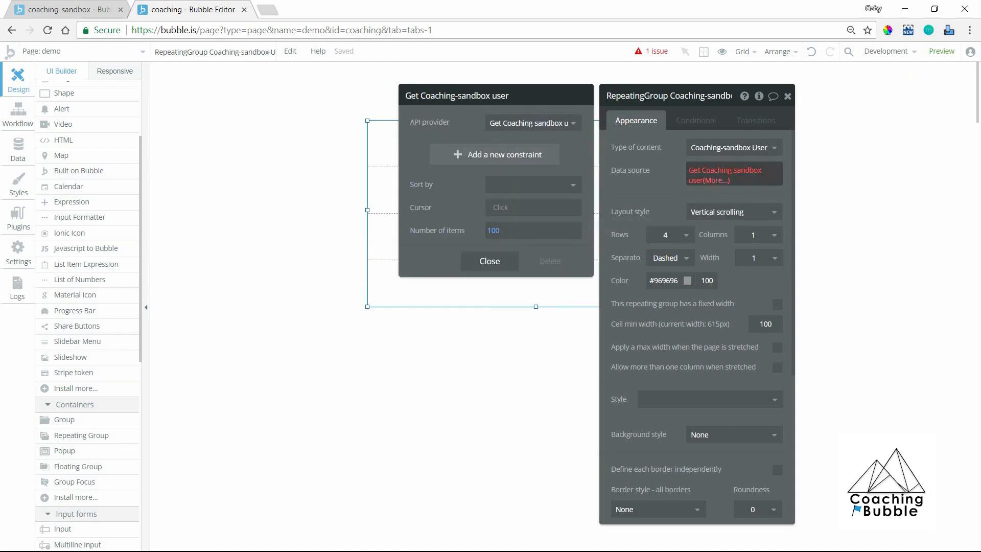
click(718, 183)
click(715, 192)
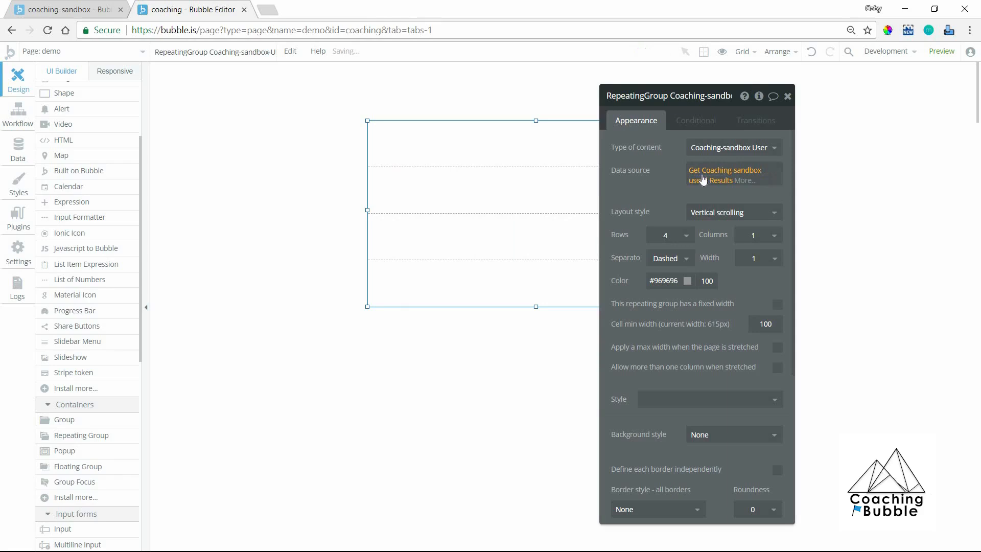
click(703, 182)
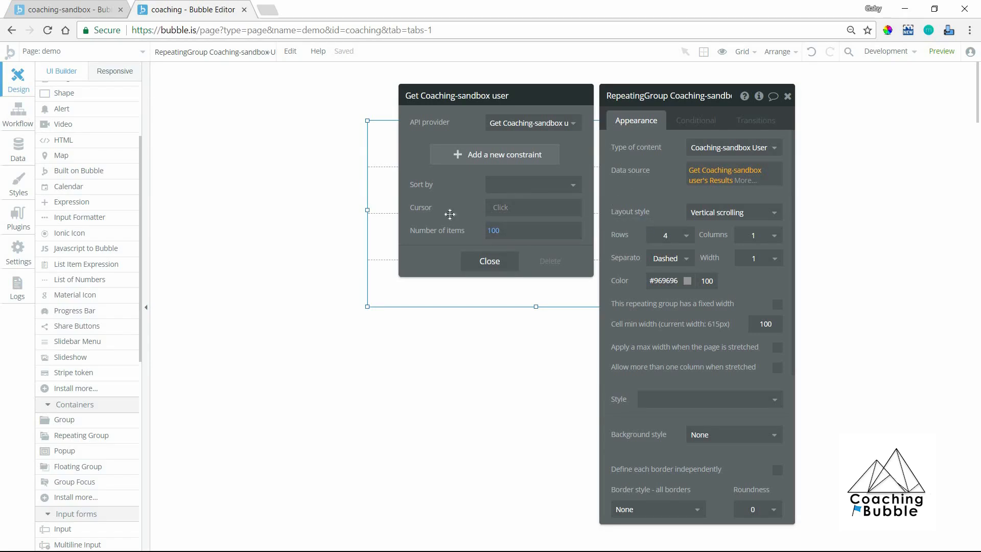
click(342, 198)
Draw a text element about 381 by 58 px inside the repeating group's first cell.
scroll(82, 139, up, 3)
click(82, 138)
drag(371, 132, 593, 169)
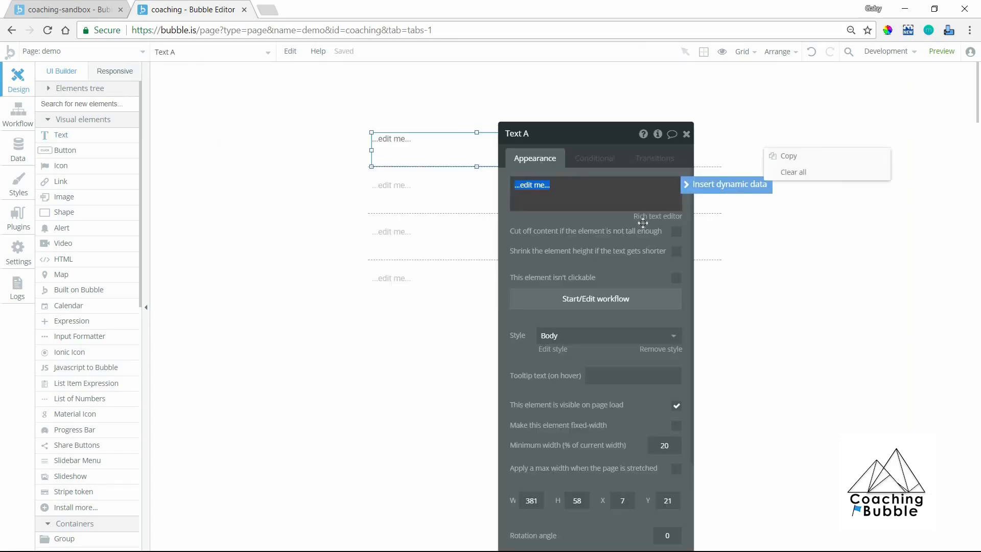
Set the text element's content to Current cell's Coaching-sandbox User's Full Name and move it slightly higher in the cell.
key(BackSpace)
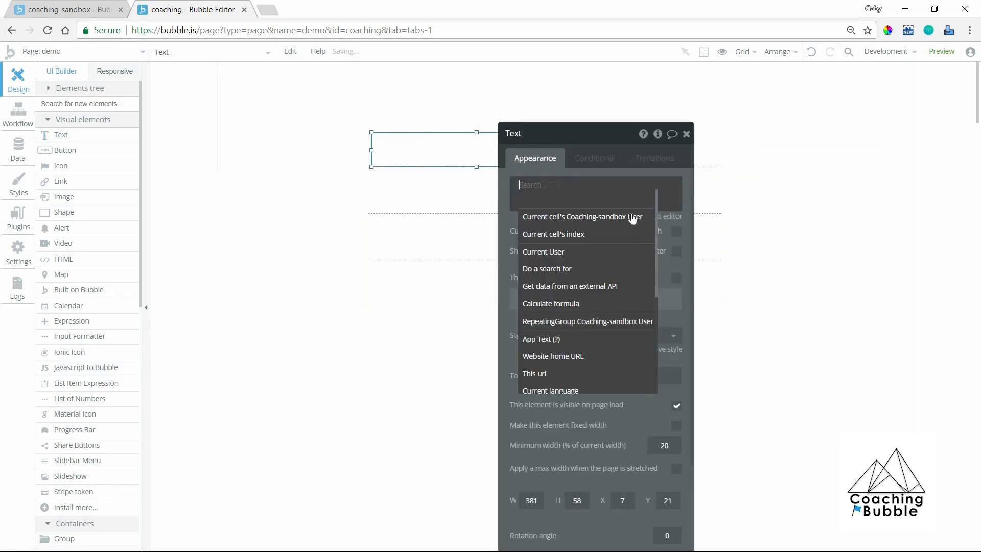
click(633, 217)
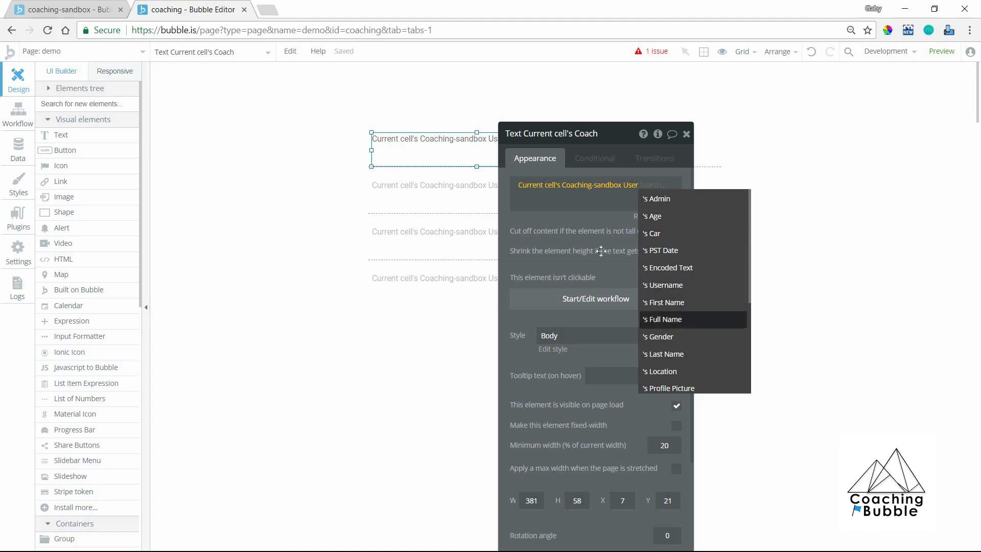
click(685, 319)
drag(527, 152, 427, 197)
click(276, 204)
Switch to the coaching-sandbox app, view its All Users (modified) data and narrow the PST Date column to inspect the full names.
click(28, 9)
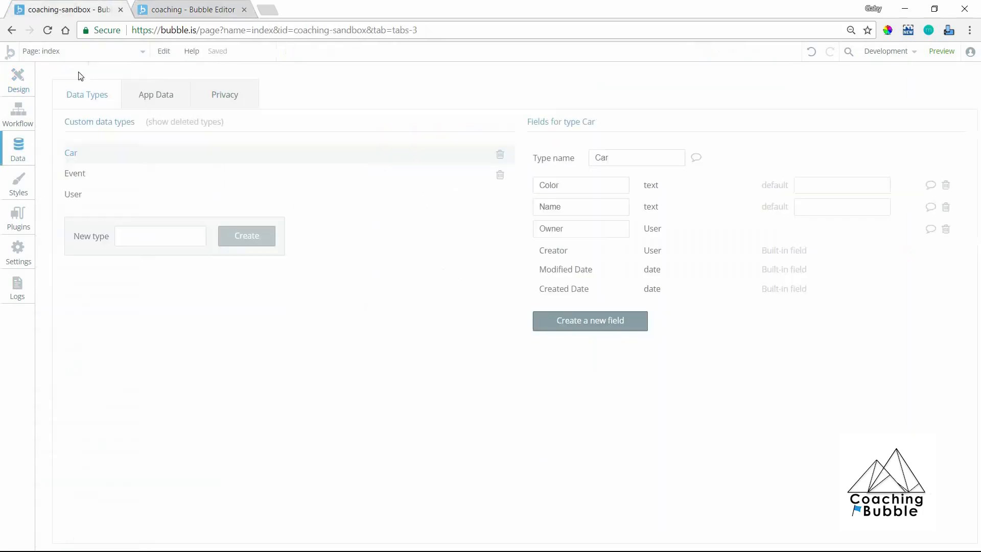
click(171, 105)
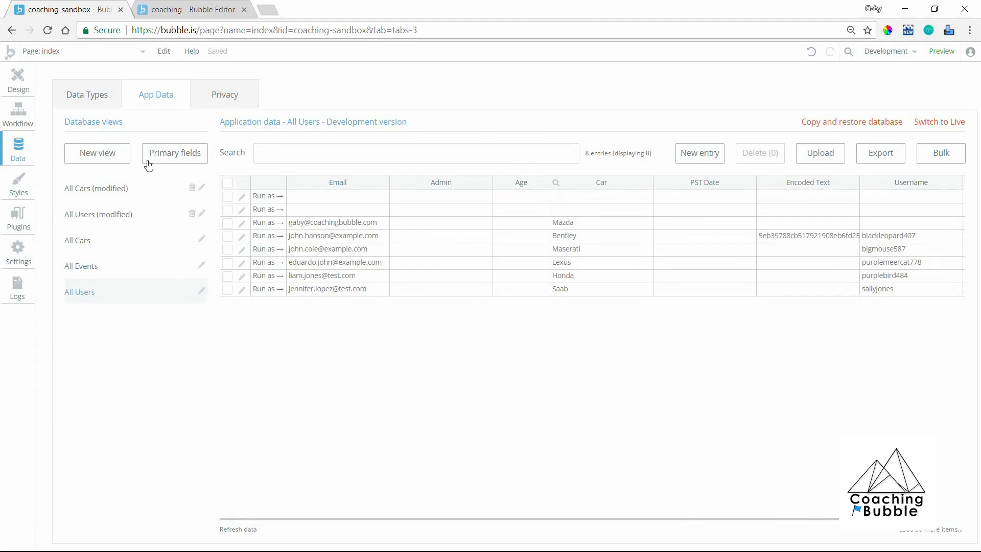
click(143, 215)
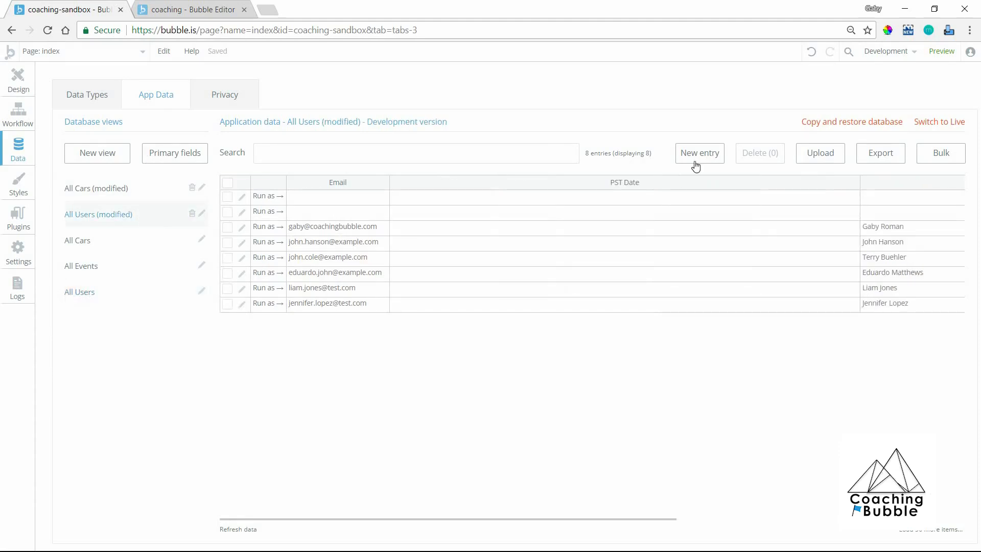
drag(858, 182, 463, 184)
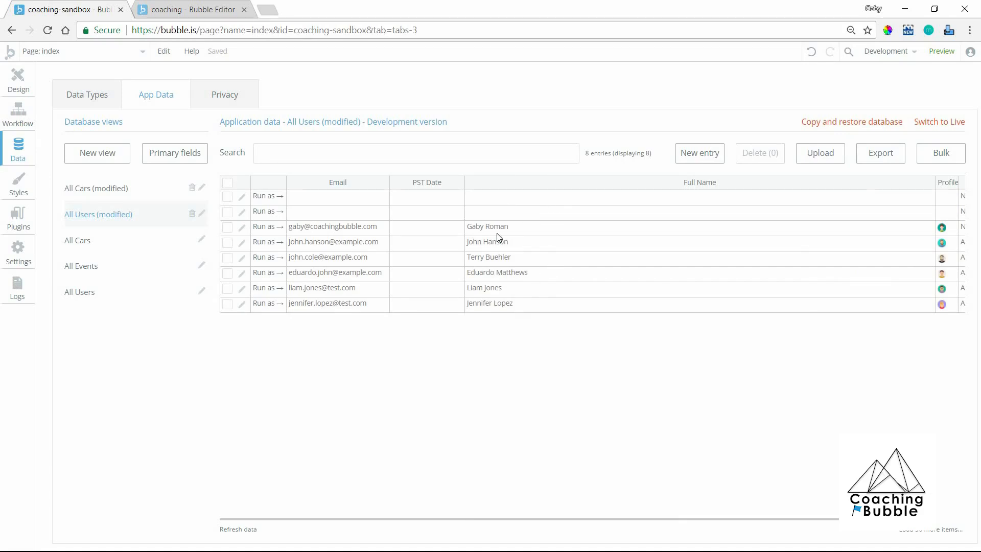
Return to the coaching app and preview the demo page.
click(148, 5)
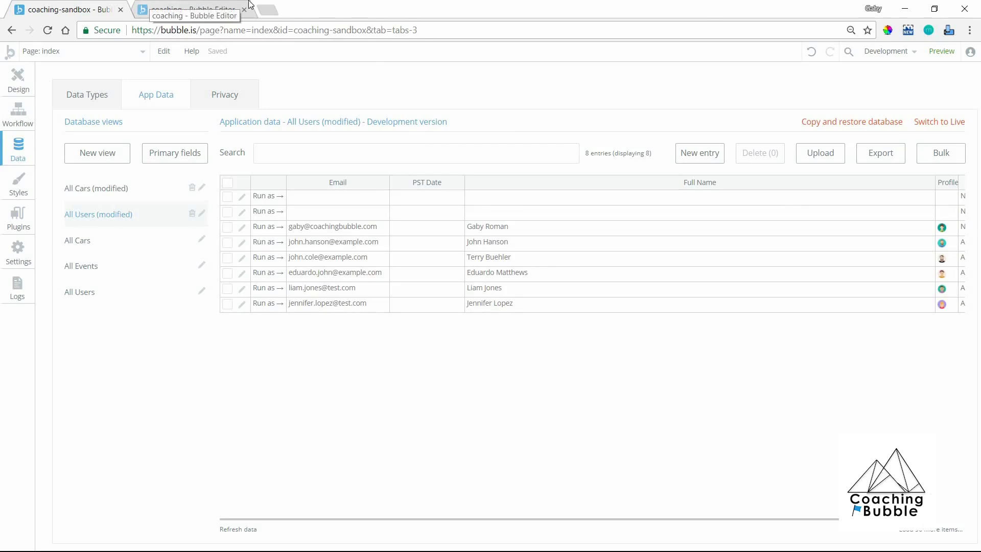
click(952, 57)
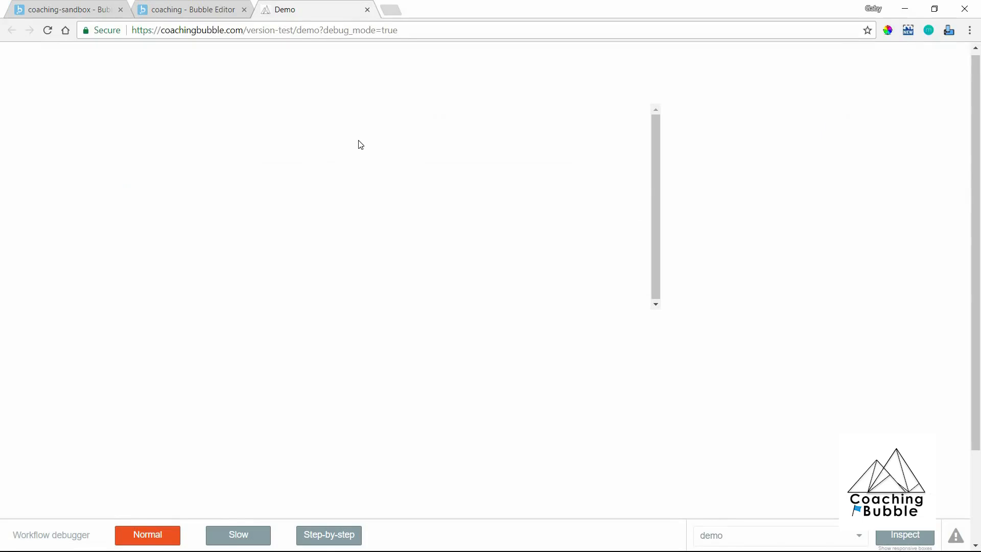
In coaching-sandbox's privacy rules for the User type, enable Find this in searches for Everyone else.
click(24, 6)
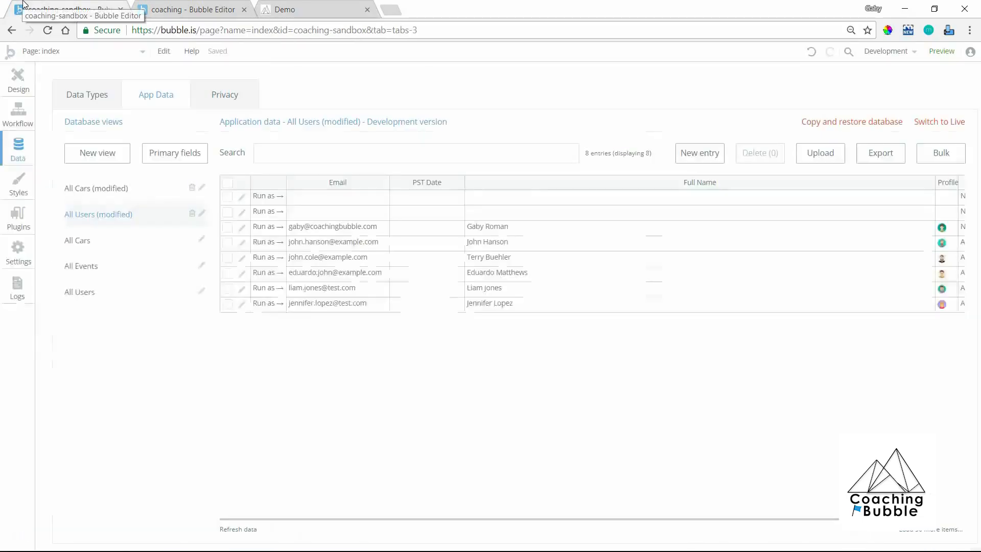
click(231, 94)
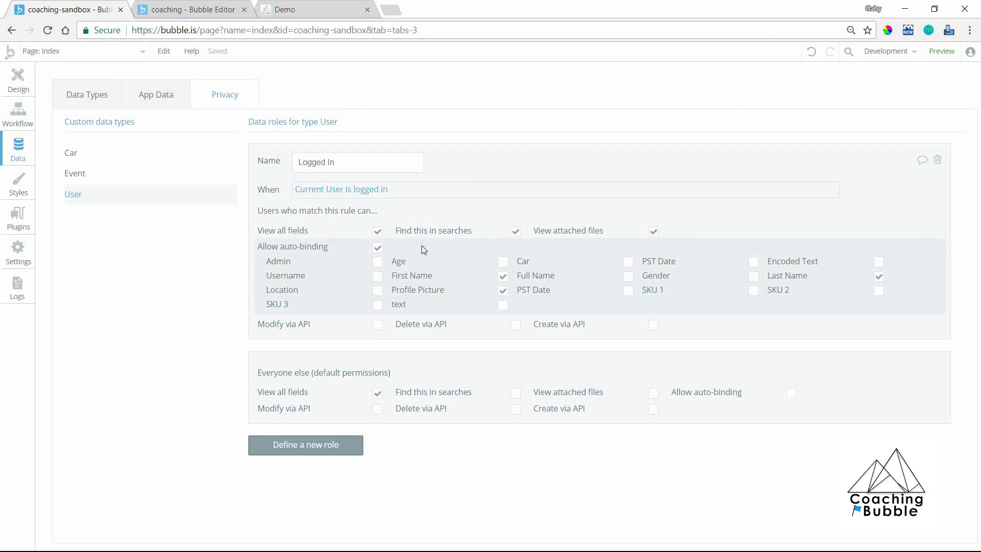
click(294, 16)
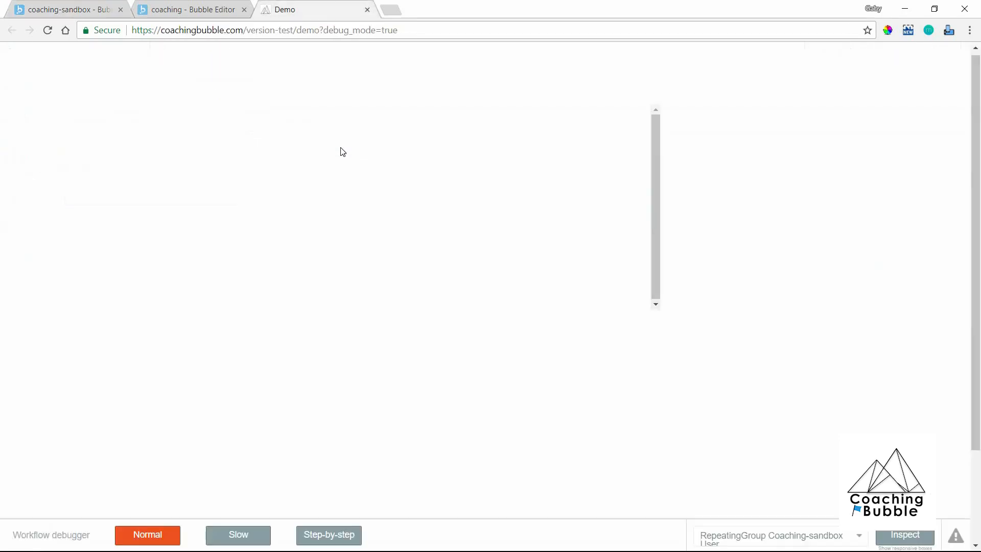
click(81, 7)
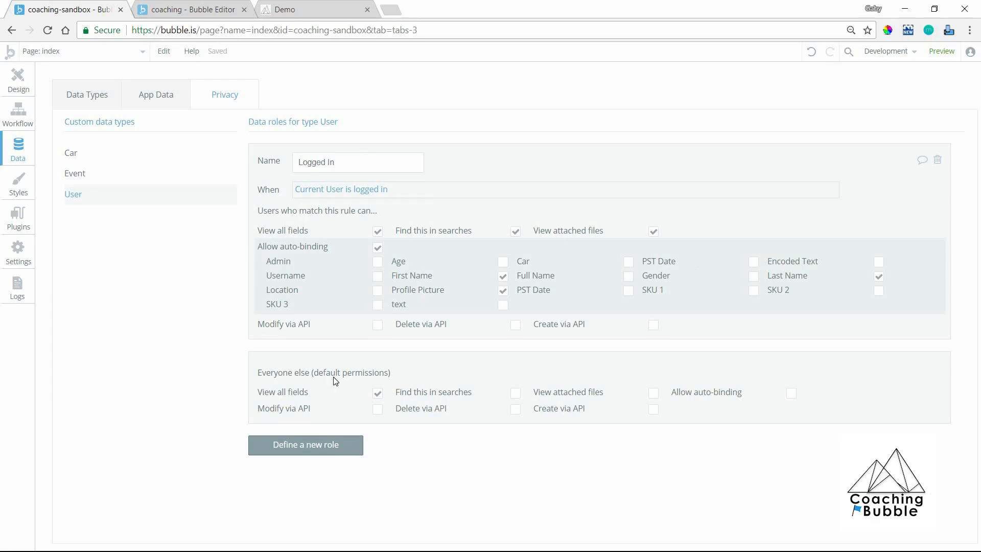
click(377, 391)
click(222, 7)
click(515, 402)
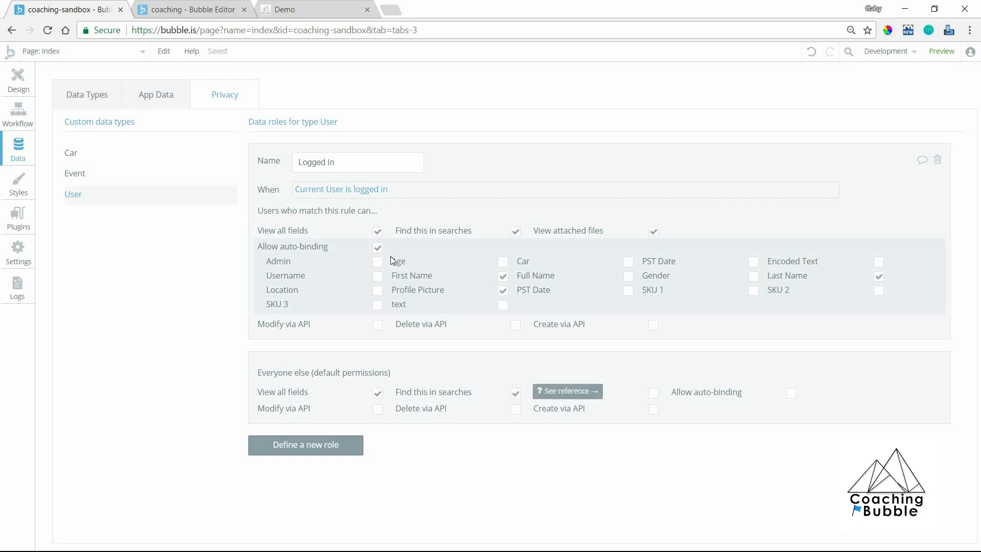
Check the user names listed in the demo page preview against coaching-sandbox's User privacy rules.
click(201, 11)
click(272, 6)
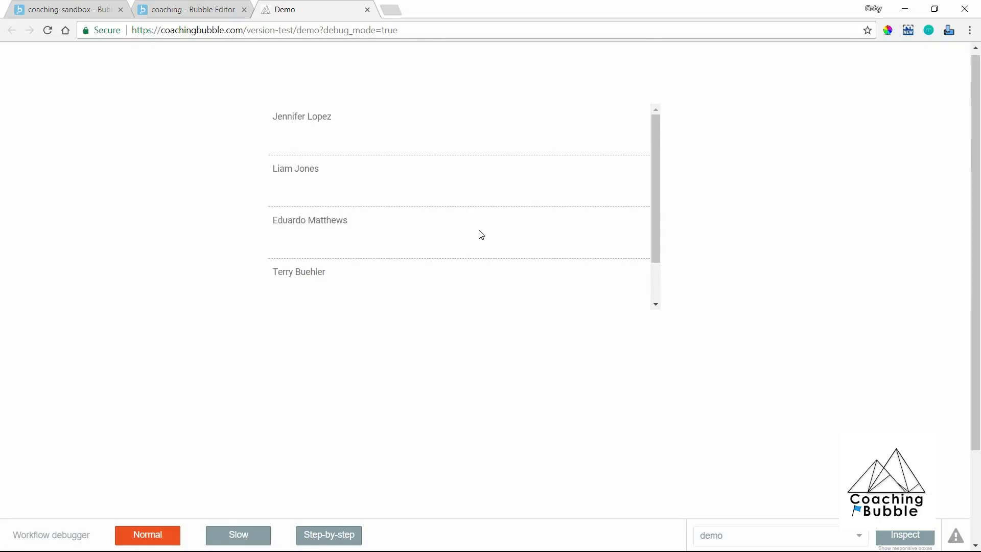
scroll(481, 234, down, 3)
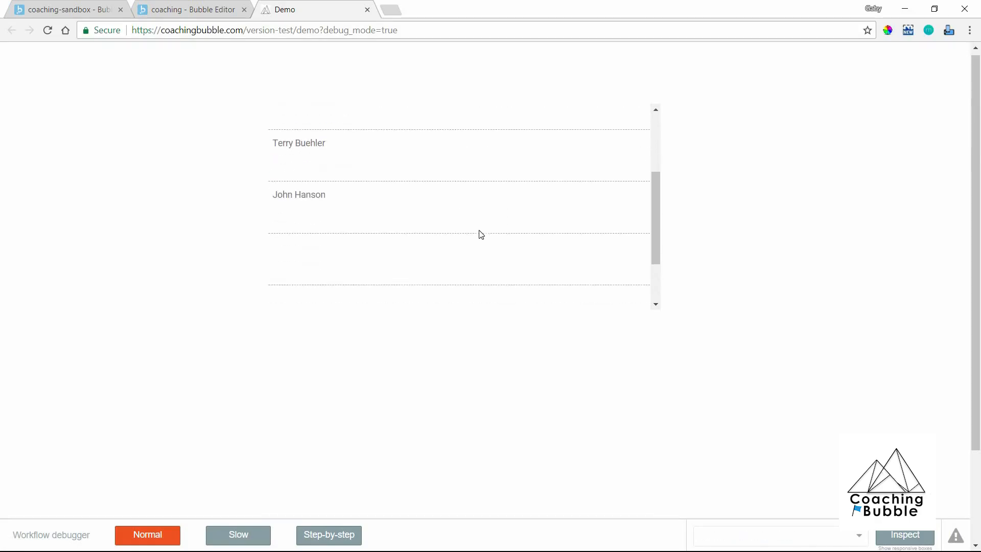
scroll(481, 234, up, 3)
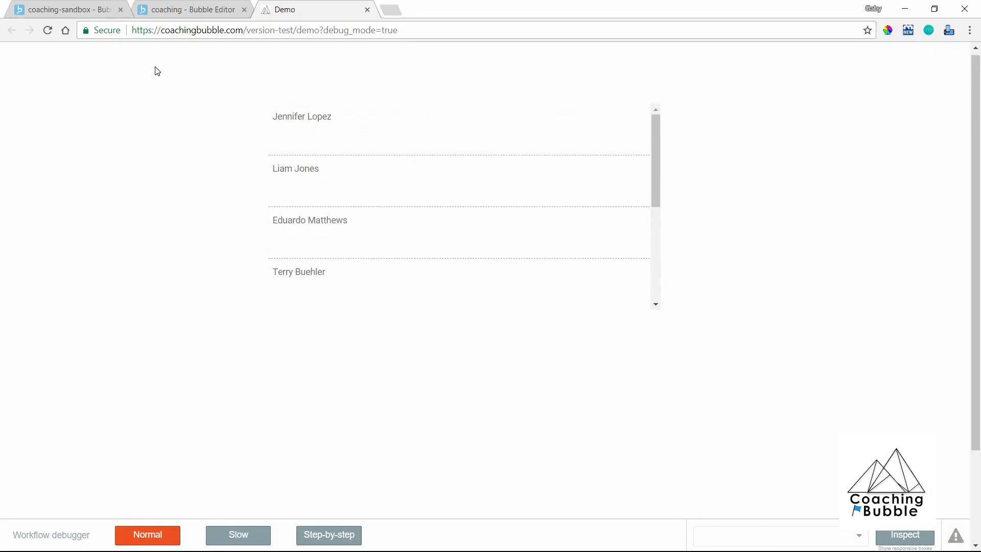
click(96, 5)
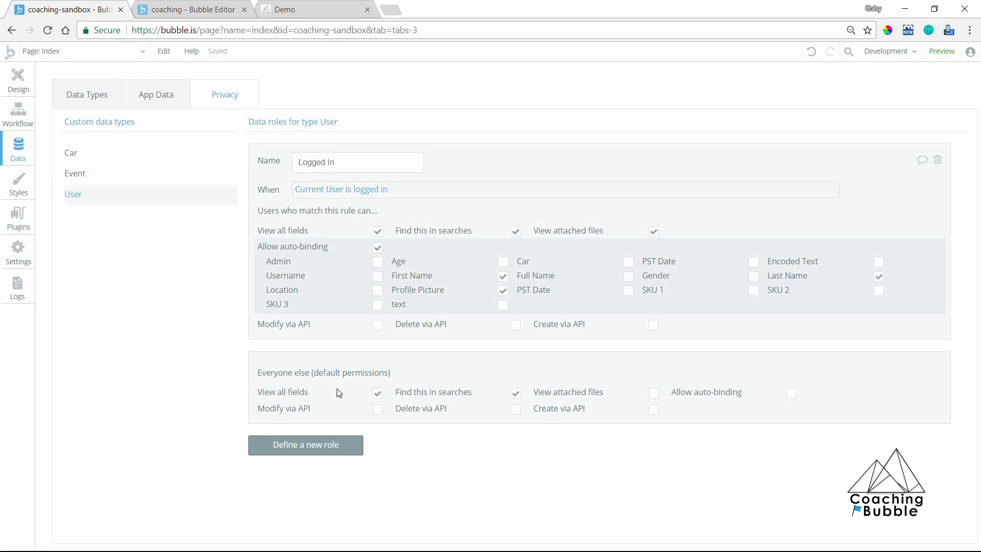
click(300, 7)
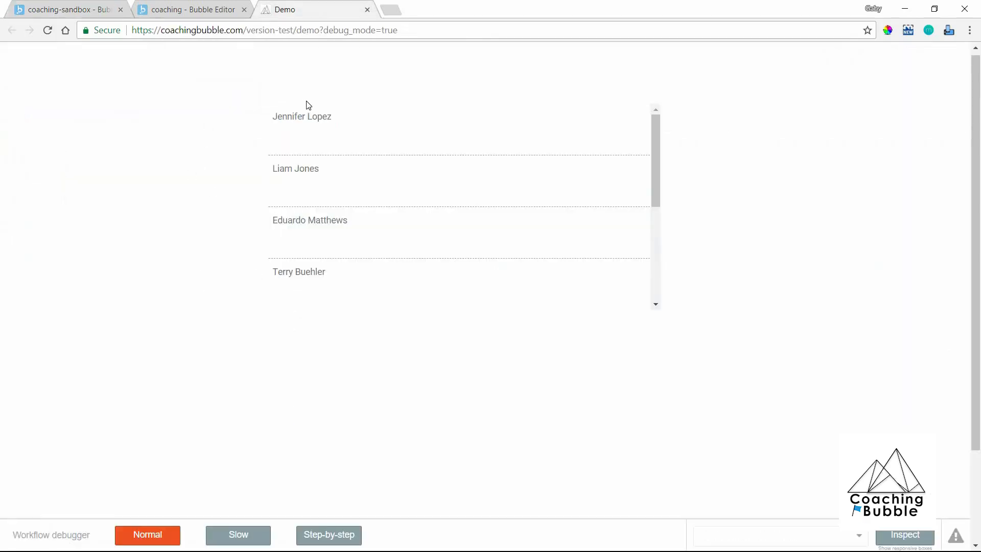
Compare coaching-sandbox's public API endpoint settings with the coaching app's Bubble App Connector configuration.
click(67, 7)
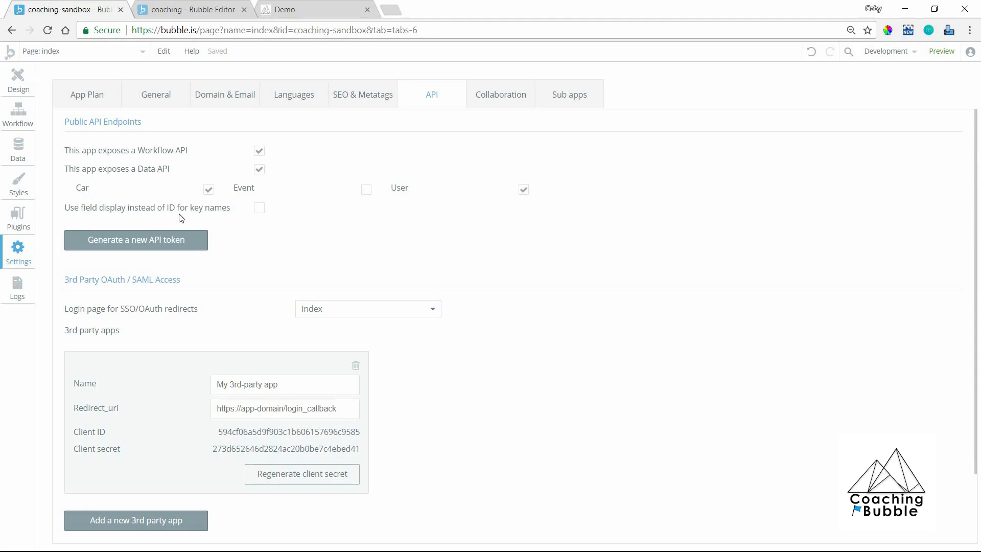
click(177, 7)
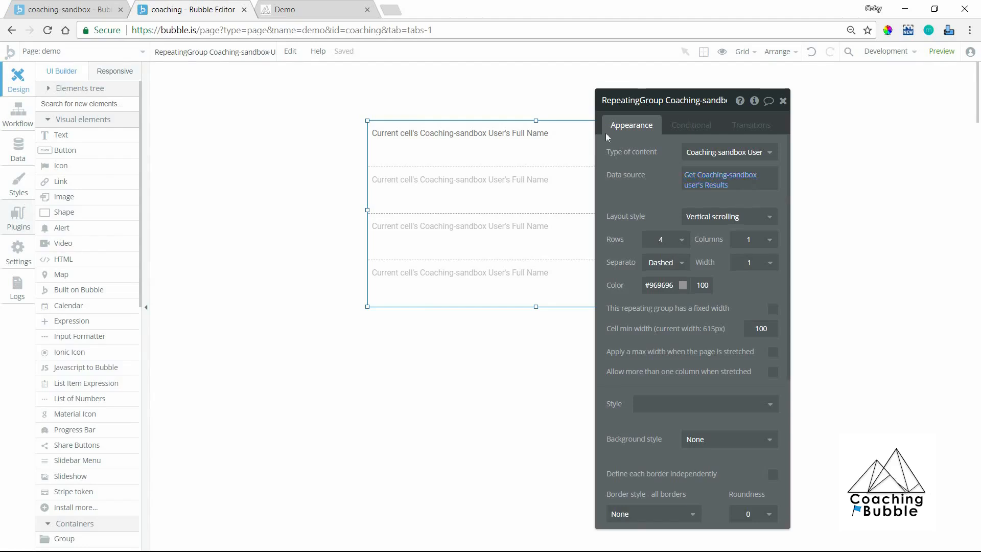
click(18, 215)
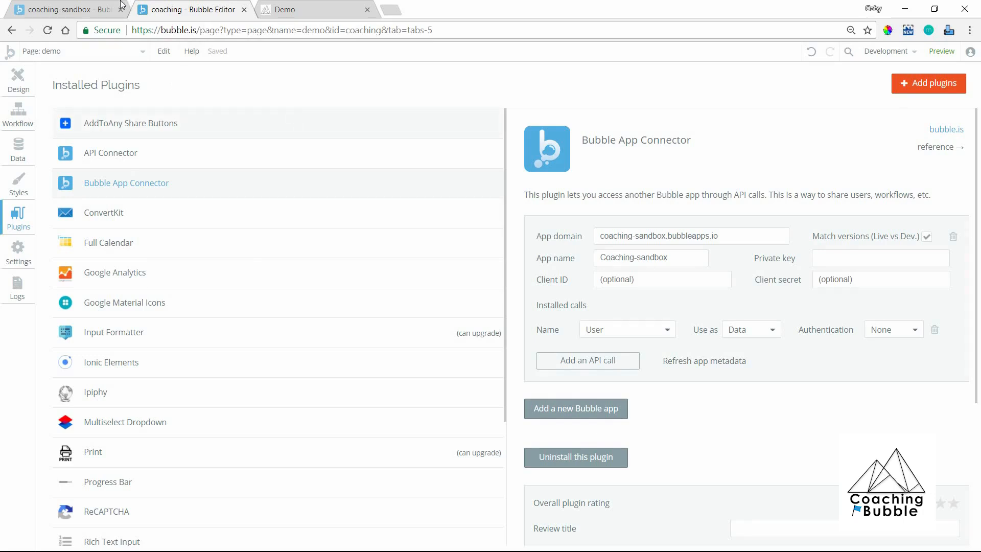
key(ctrl+Page_Up)
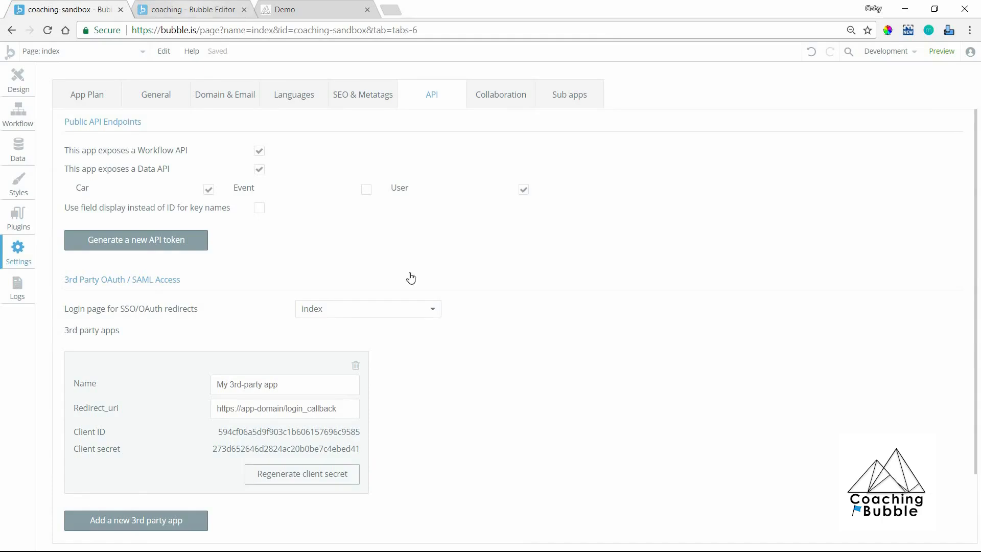
key(ctrl+Page_Down)
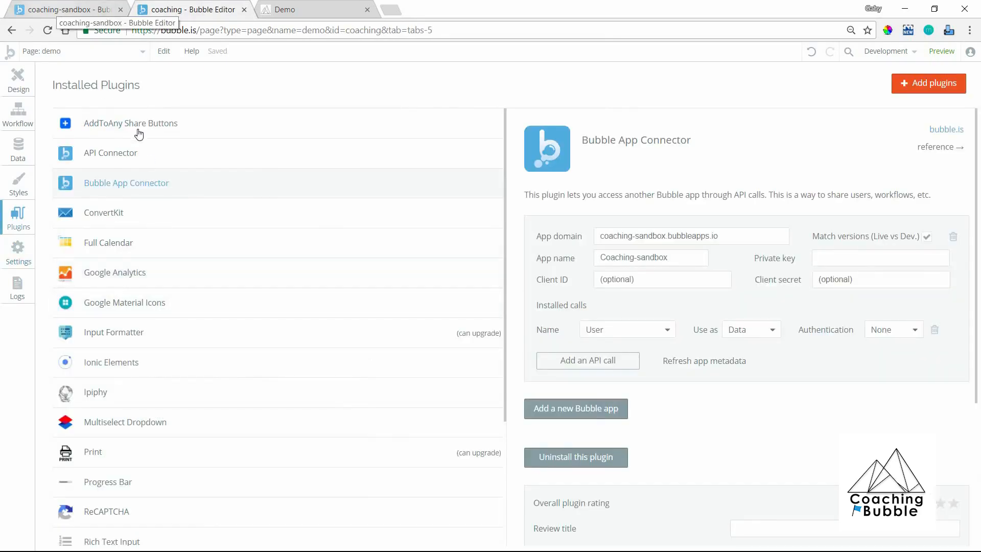
key(ctrl+Page_Up)
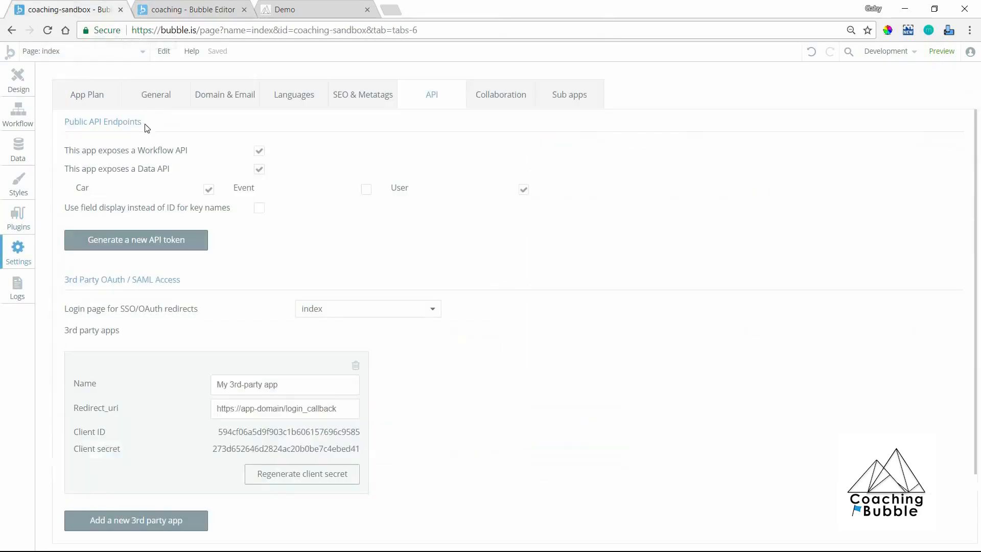
click(179, 11)
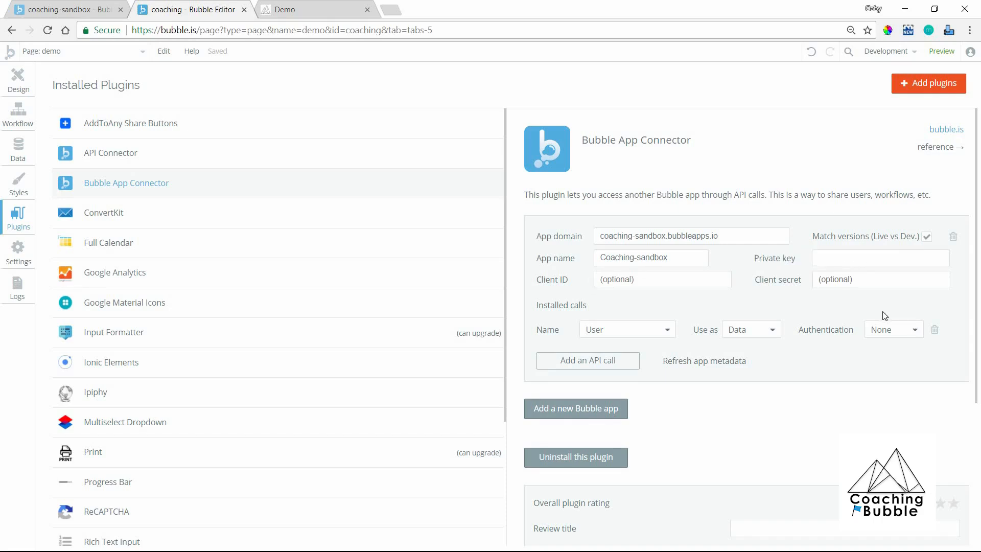
Review the authentication options and the available call names for the installed User call, leaving the call unchanged.
click(877, 328)
click(831, 374)
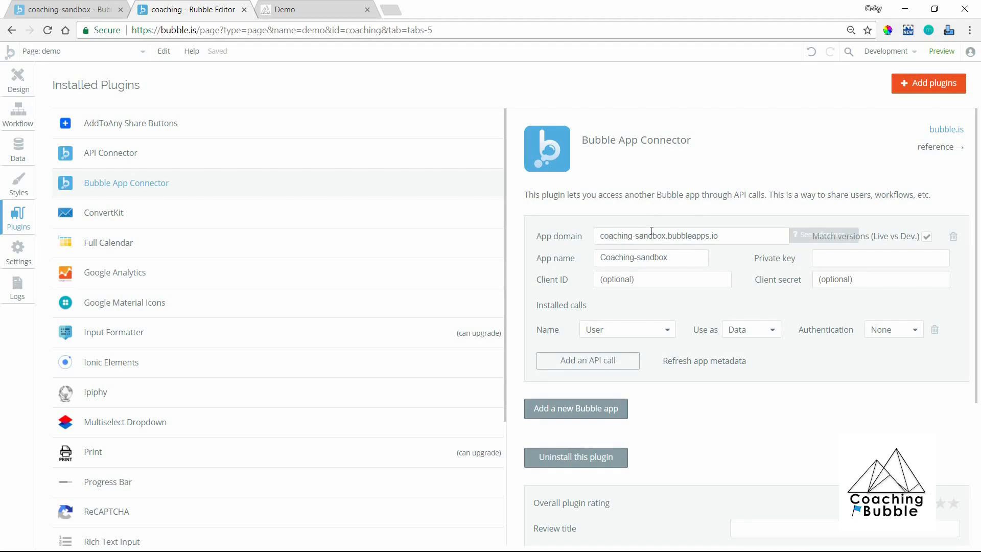
click(624, 336)
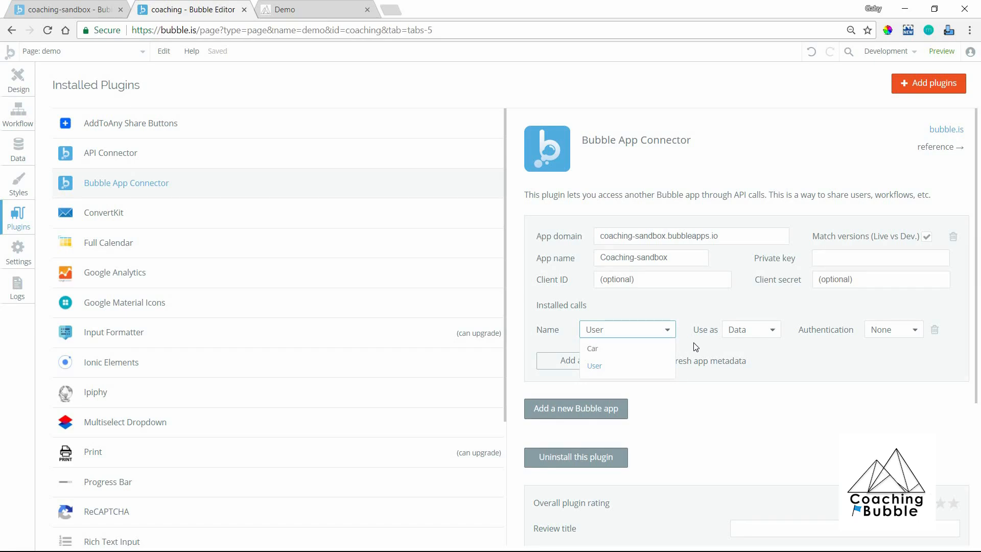
click(730, 346)
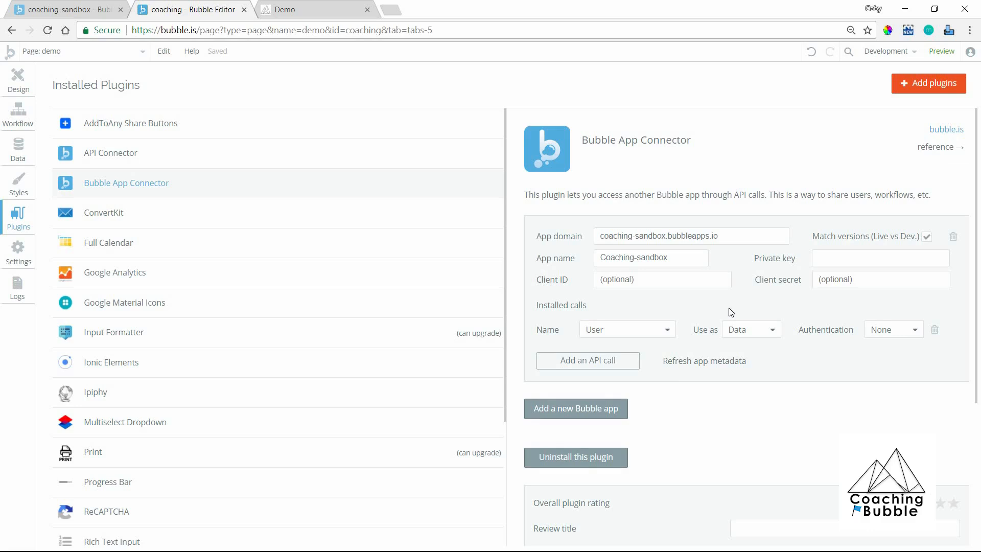